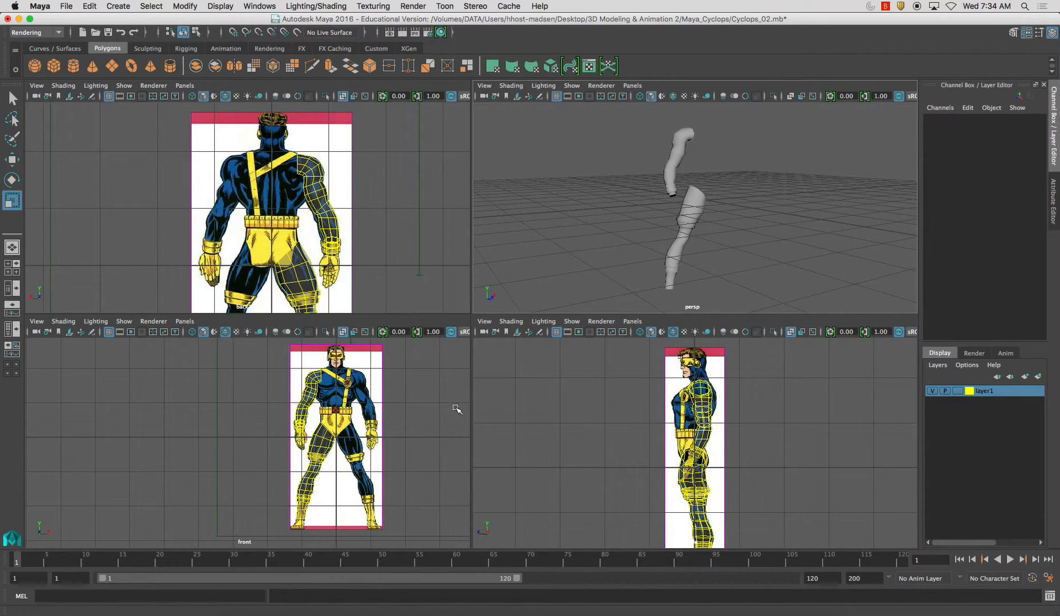
- Create a polygon cylinder with 8 axis subdivisions in the front view as the base for the torso
key(space)
scroll(523, 428, up, 5)
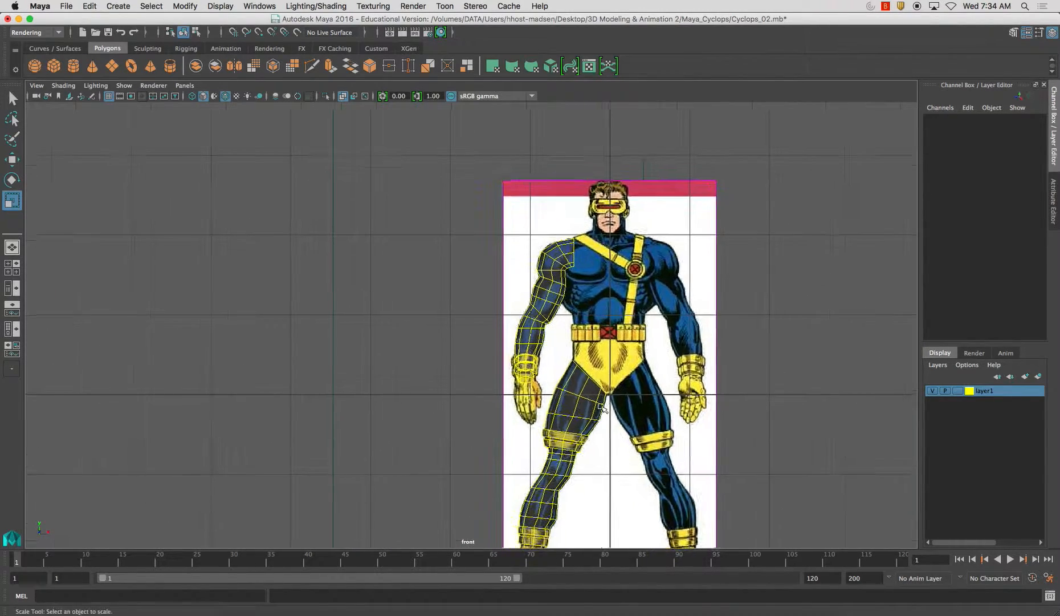
scroll(538, 353, down, 1)
alt+middle_drag(539, 353, 489, 313)
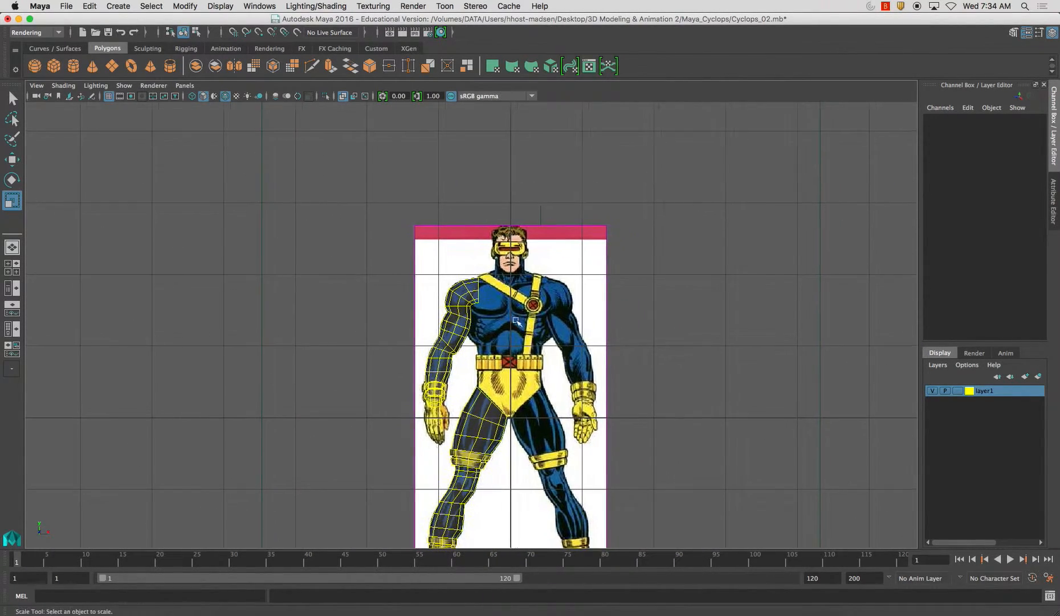
scroll(522, 384, up, 3)
alt+middle_drag(527, 380, 526, 350)
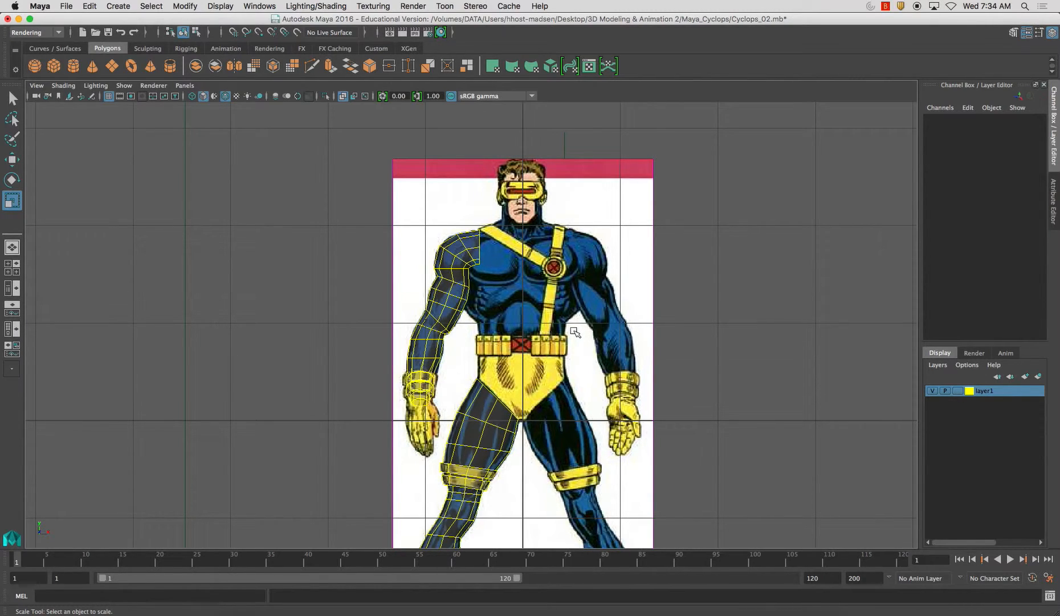
click(73, 65)
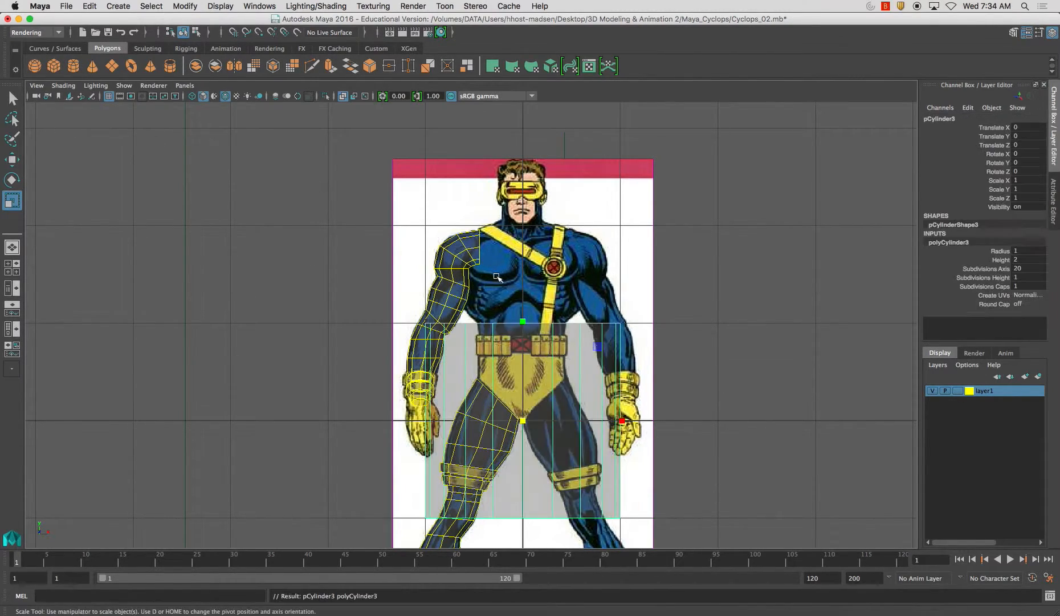
click(1054, 231)
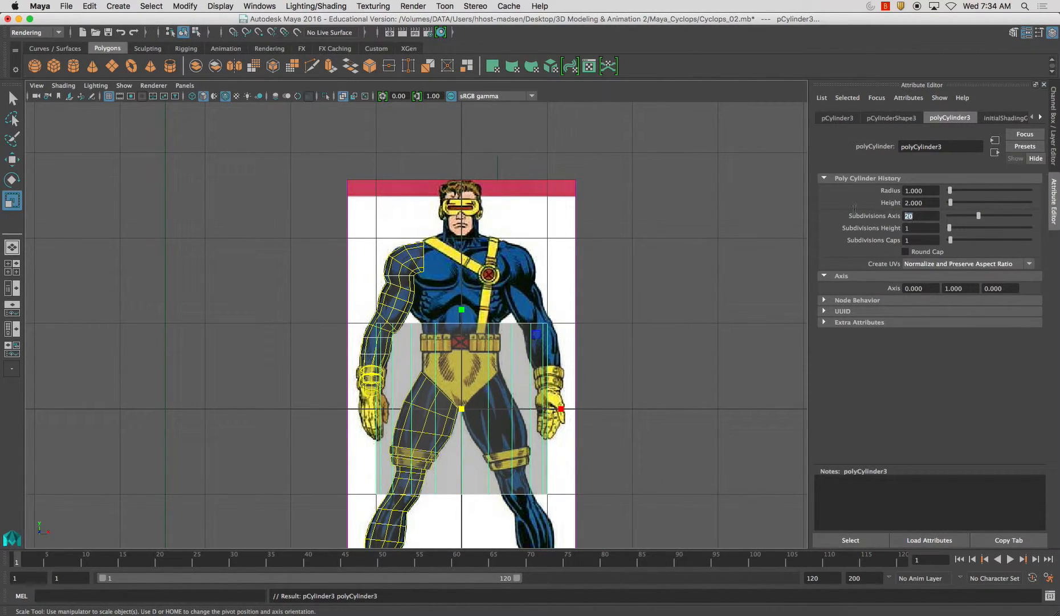
text(8)
key(Return)
scroll(695, 240, down, 2)
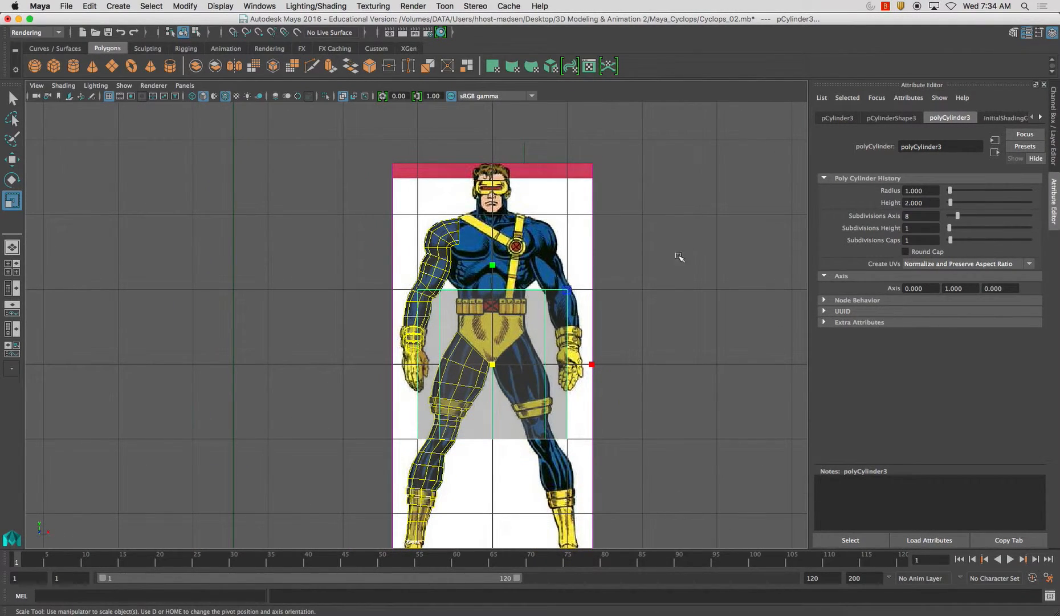
- Scale the cylinder down to waist width and raise it over the character's abdomen and belt
drag(491, 364, 421, 345)
key(w)
drag(498, 258, 496, 193)
key(r)
key(w)
drag(598, 298, 596, 299)
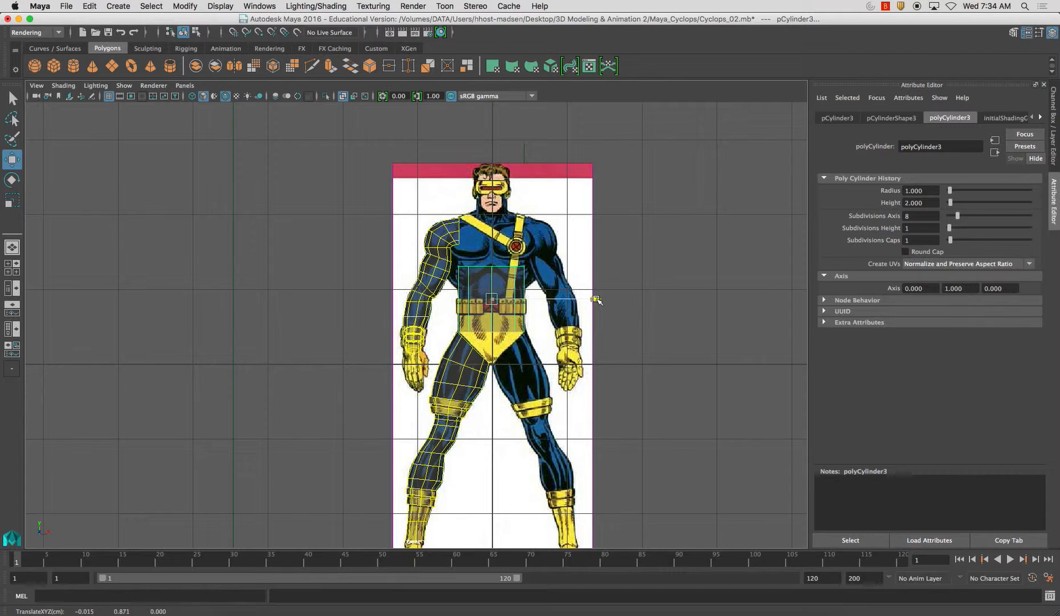
- Delete the top and bottom cap faces of the cylinder in the perspective view
alt+middle_drag(596, 298, 548, 354)
scroll(627, 342, up, 3)
right_click(537, 333)
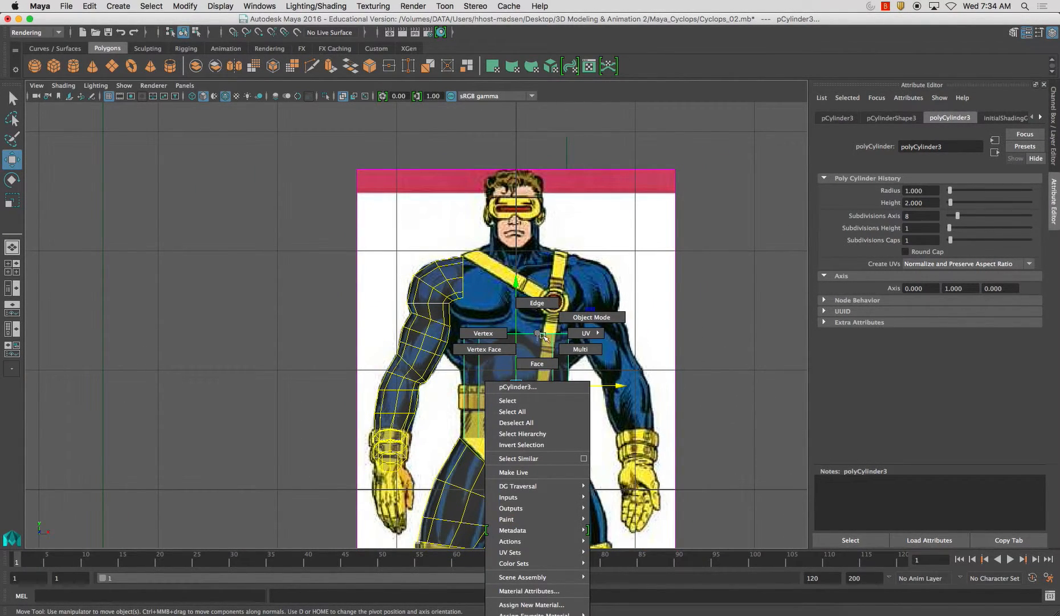
right_drag(541, 336, 543, 349)
key(space)
key(space)
key(f)
alt+drag(552, 249, 443, 261)
right_drag(443, 261, 402, 288)
alt+drag(407, 299, 407, 310)
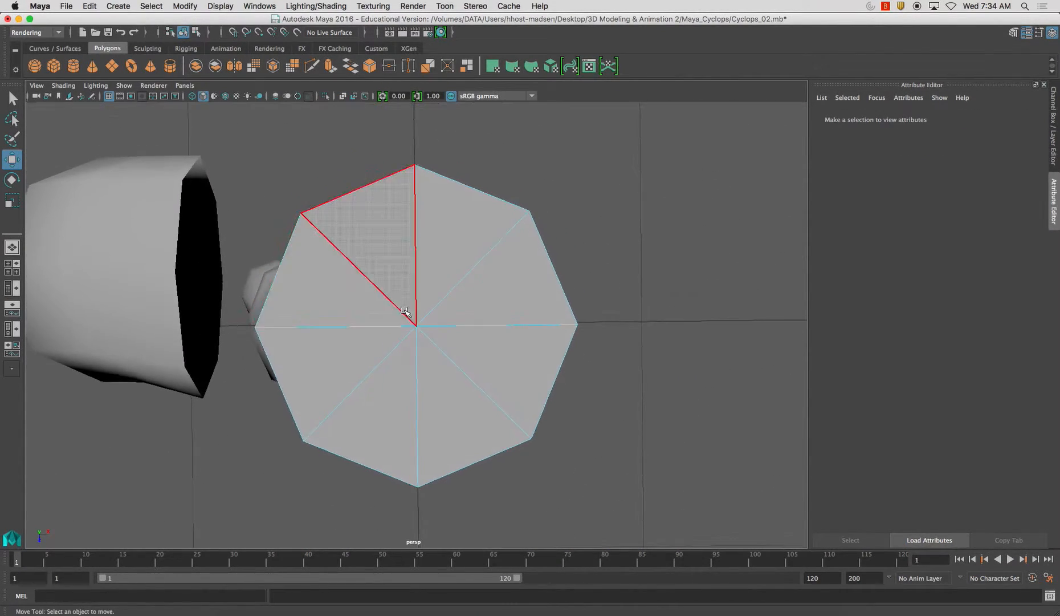
click(456, 334)
key(Delete)
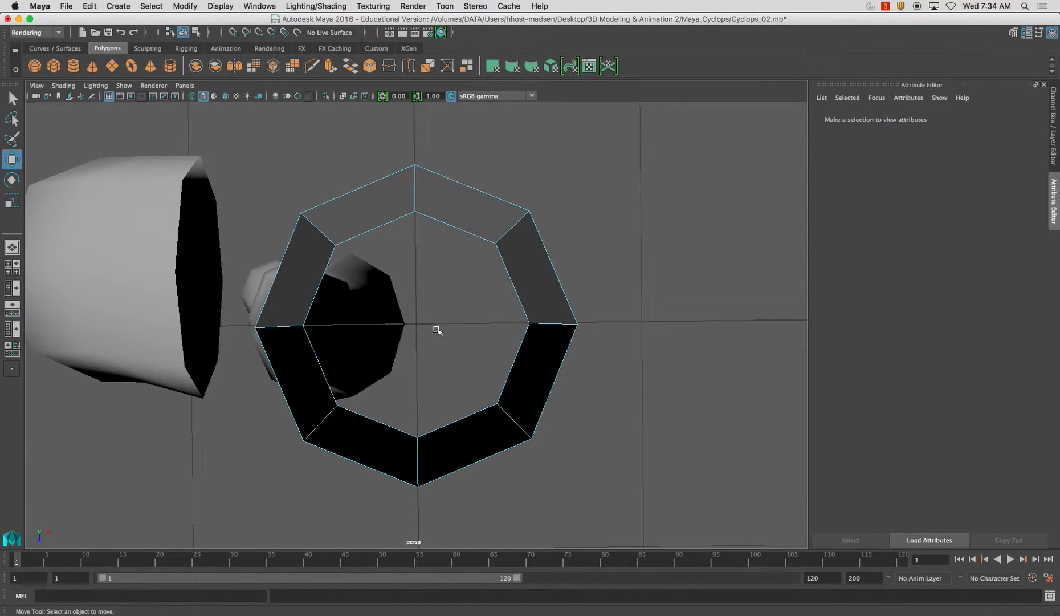
- Shorten the open cylinder vertically and position it around the belt and upper trunks in the front view
alt+drag(430, 331, 422, 291)
right_drag(421, 291, 469, 270)
alt+right_drag(527, 377, 436, 346)
key(space)
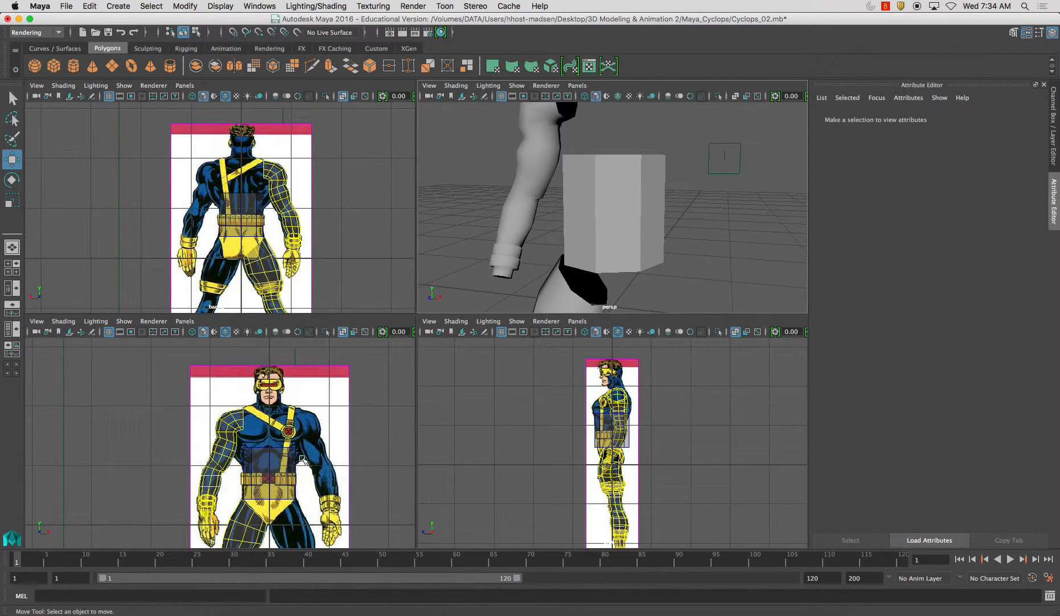
key(space)
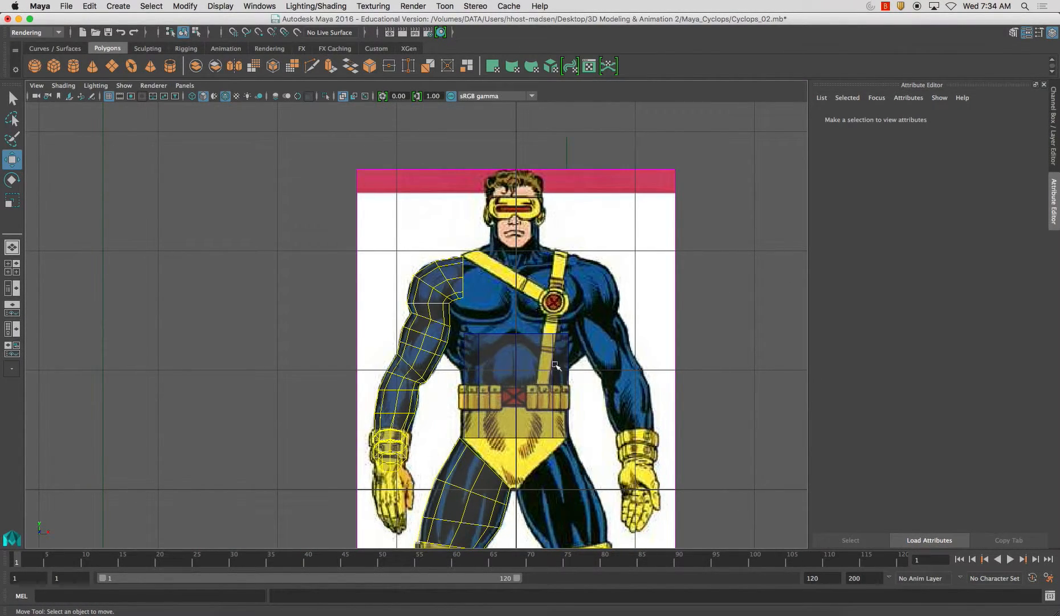
click(544, 352)
key(r)
mouse_move(517, 285)
mouse_down()
mouse_move(529, 303)
mouse_move(519, 296)
mouse_up()
key(w)
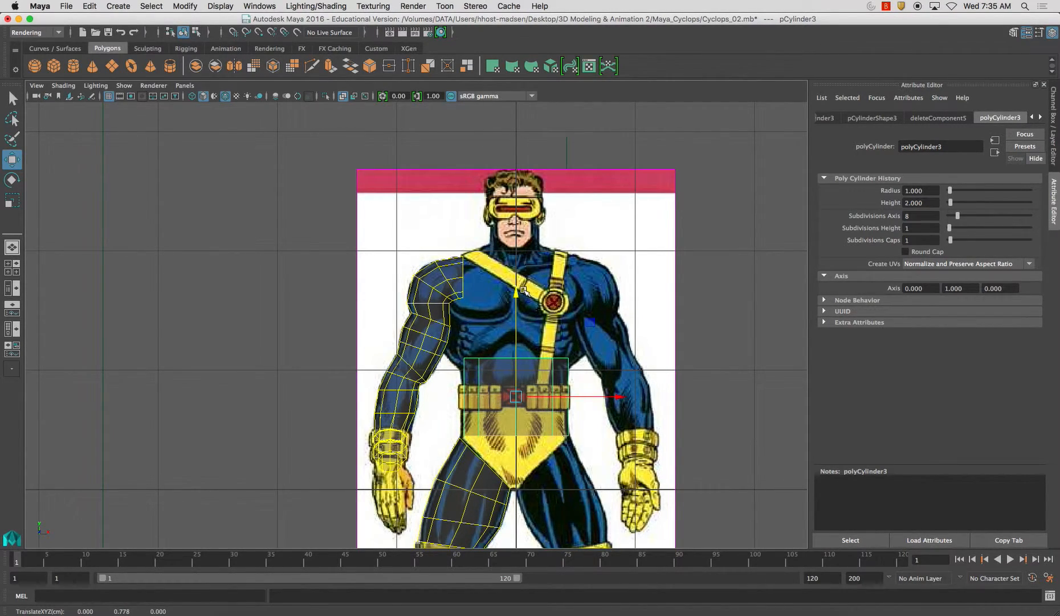
key(r)
drag(519, 289, 516, 304)
key(w)
key(r)
key(w)
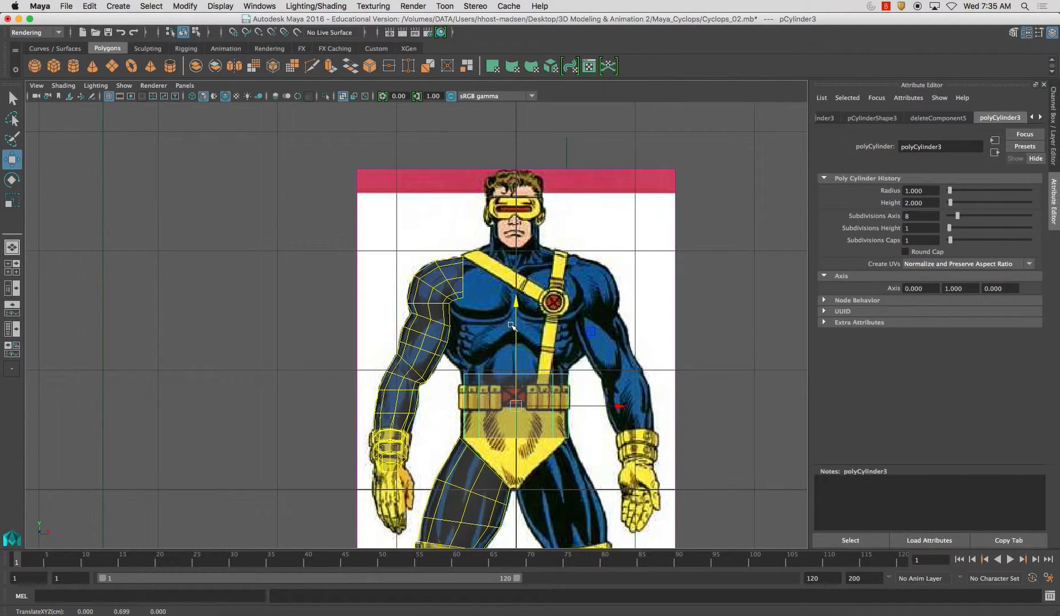
- Examine the cylinder's fit and the torso shape against the front and back reference images
alt+middle_drag(511, 325, 512, 343)
alt+right_drag(513, 343, 566, 382)
alt+middle_drag(557, 367, 534, 378)
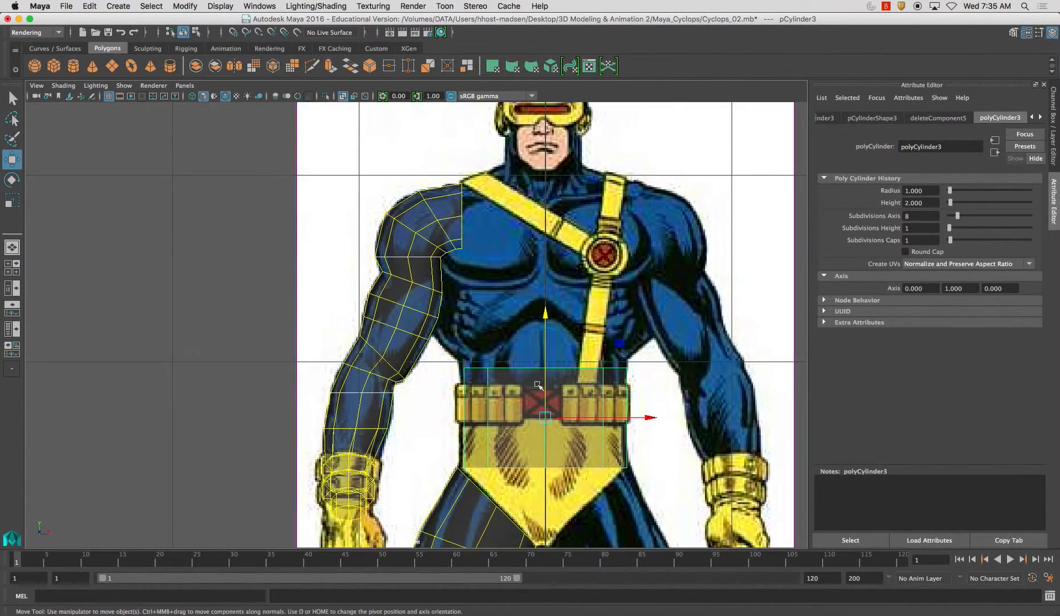
alt+right_drag(513, 377, 473, 336)
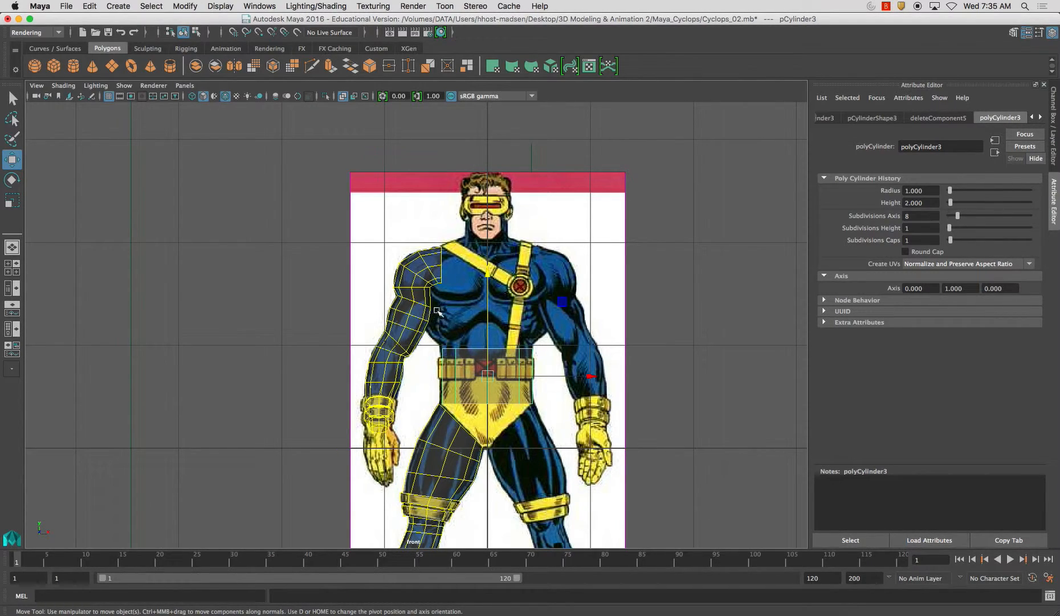
alt+middle_drag(442, 314, 404, 324)
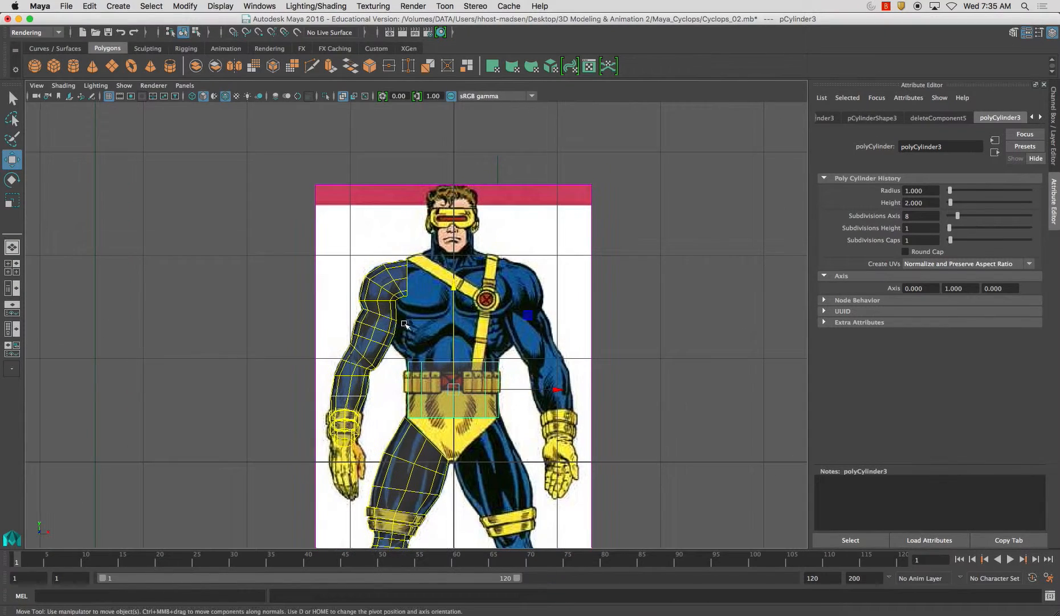
key(space)
key(space)
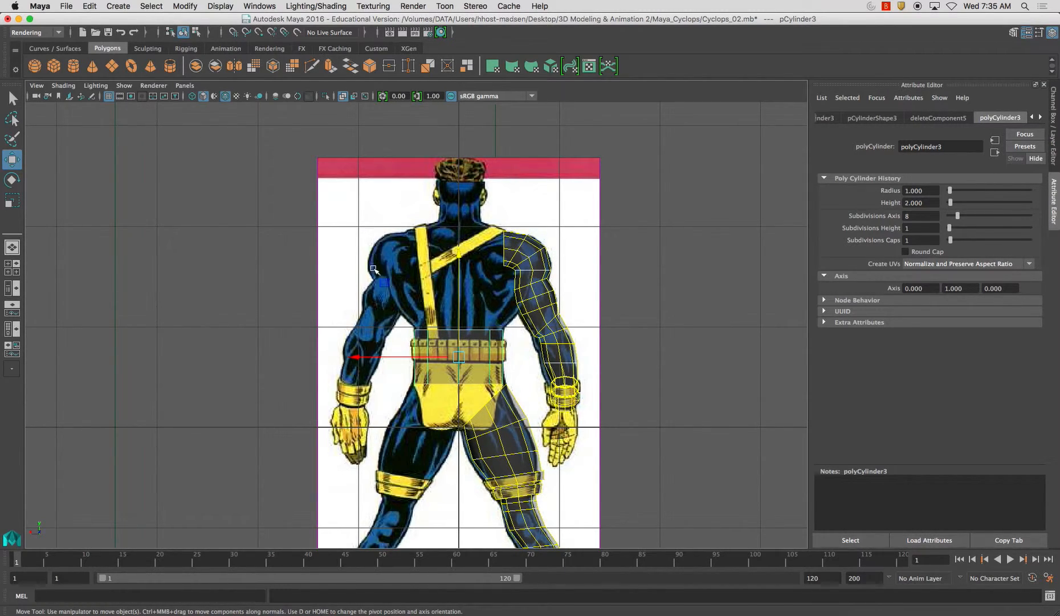
scroll(422, 286, up, 3)
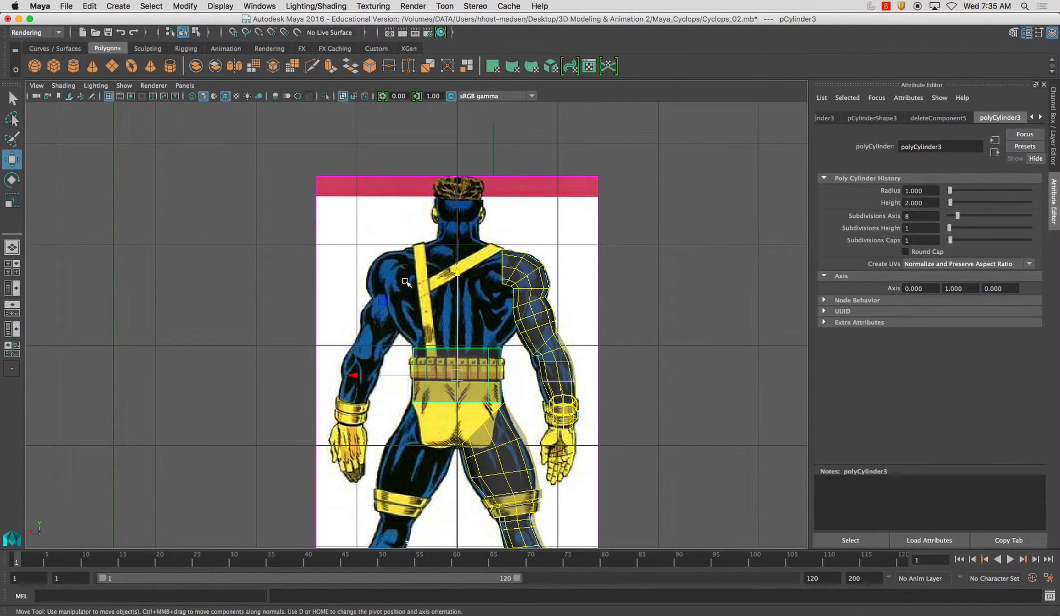
alt+middle_drag(384, 257, 362, 282)
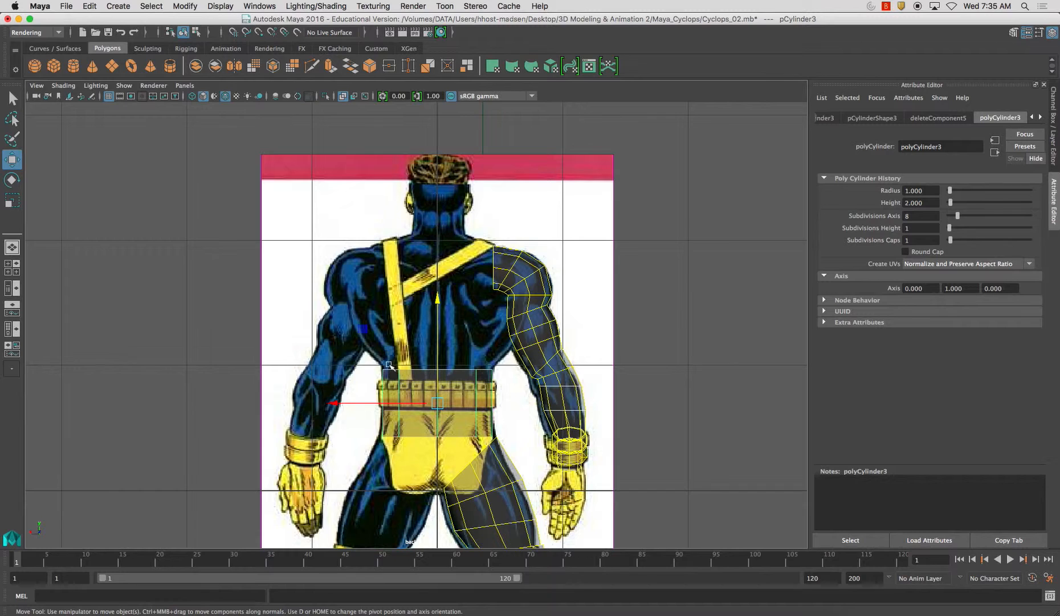
- Narrow the cylinder's depth in the side view and shift it to match the character's waist profile
key(space)
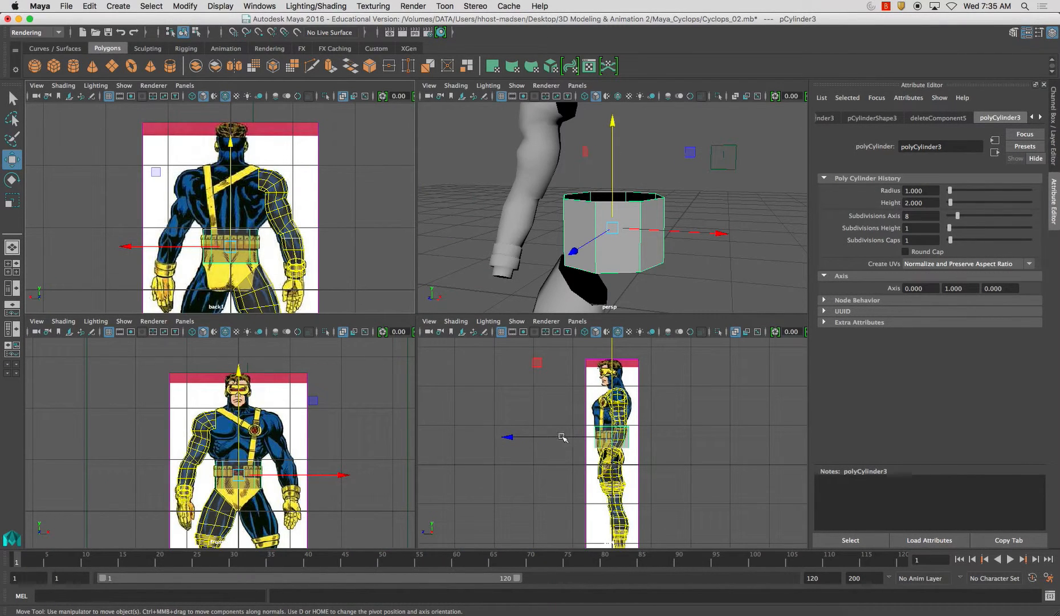
key(space)
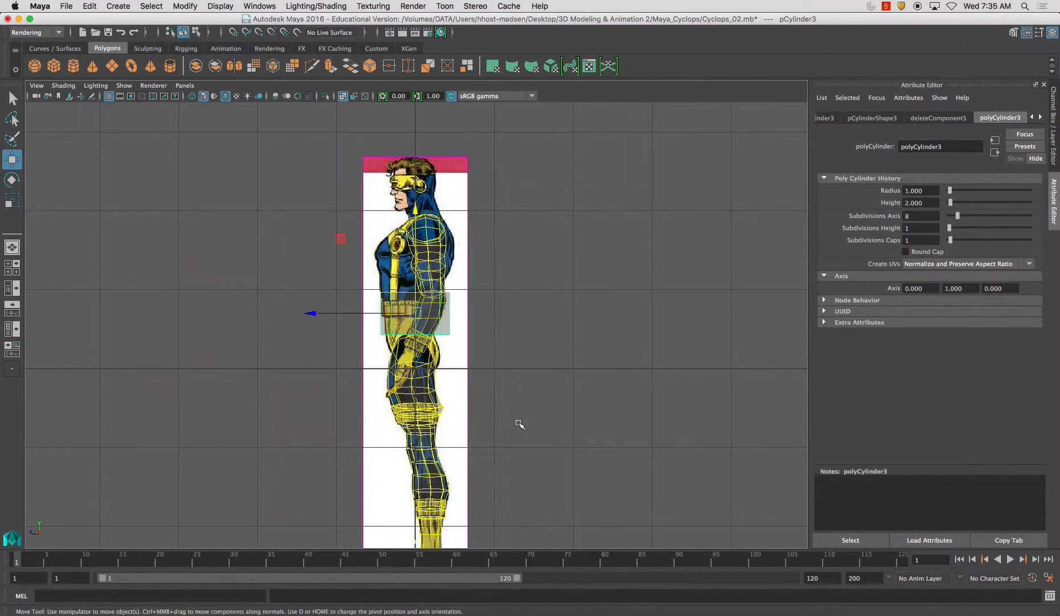
key(f)
key(r)
drag(318, 327, 254, 326)
key(w)
alt+right_drag(444, 433, 390, 385)
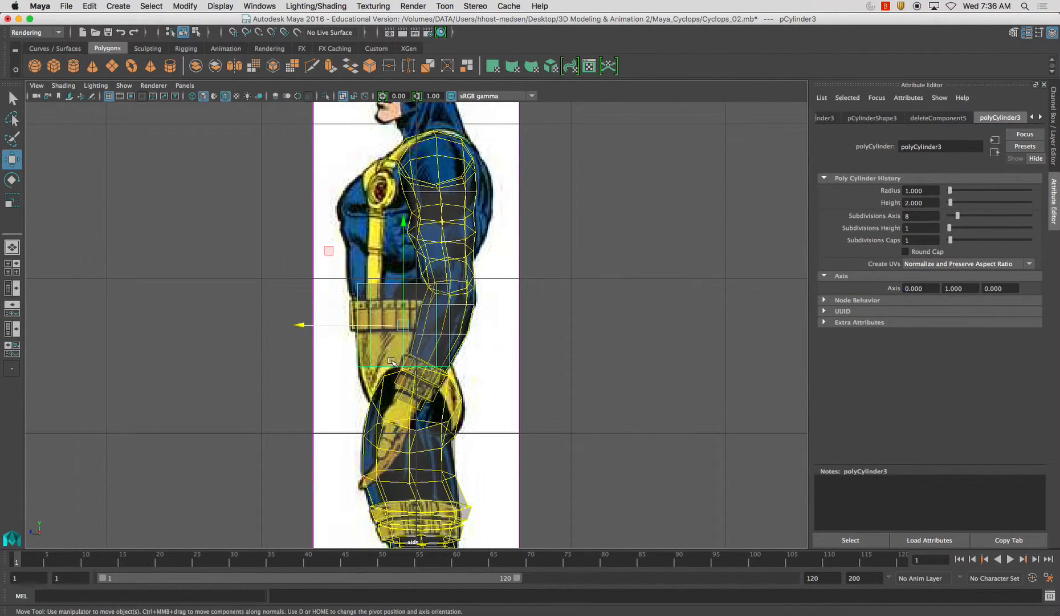
- Lower the cylinder's top edge loop to the bottom edge of the belt
right_drag(374, 294, 373, 262)
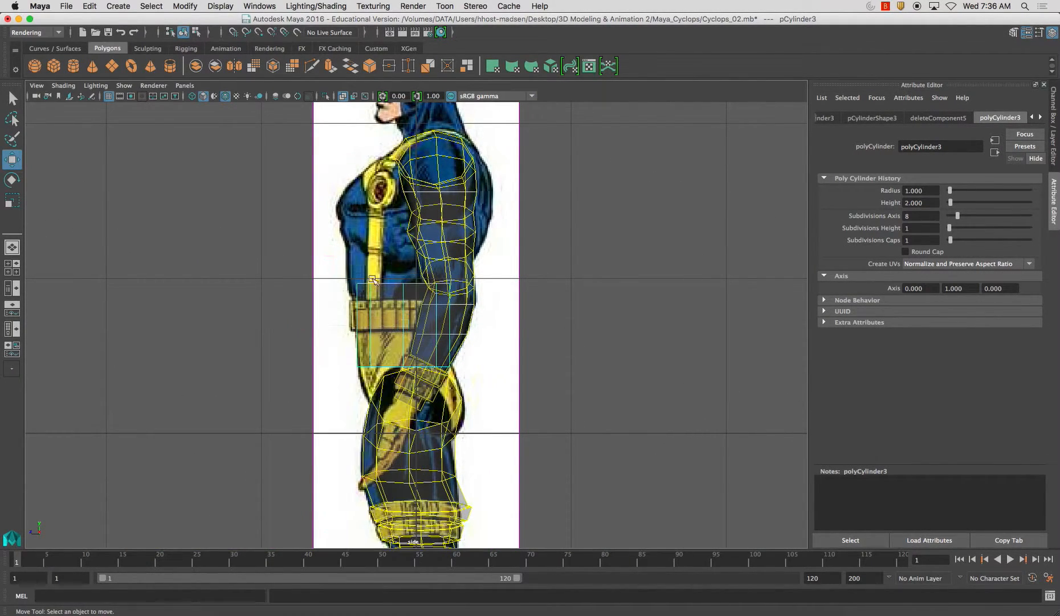
double_click(380, 287)
drag(402, 181, 394, 251)
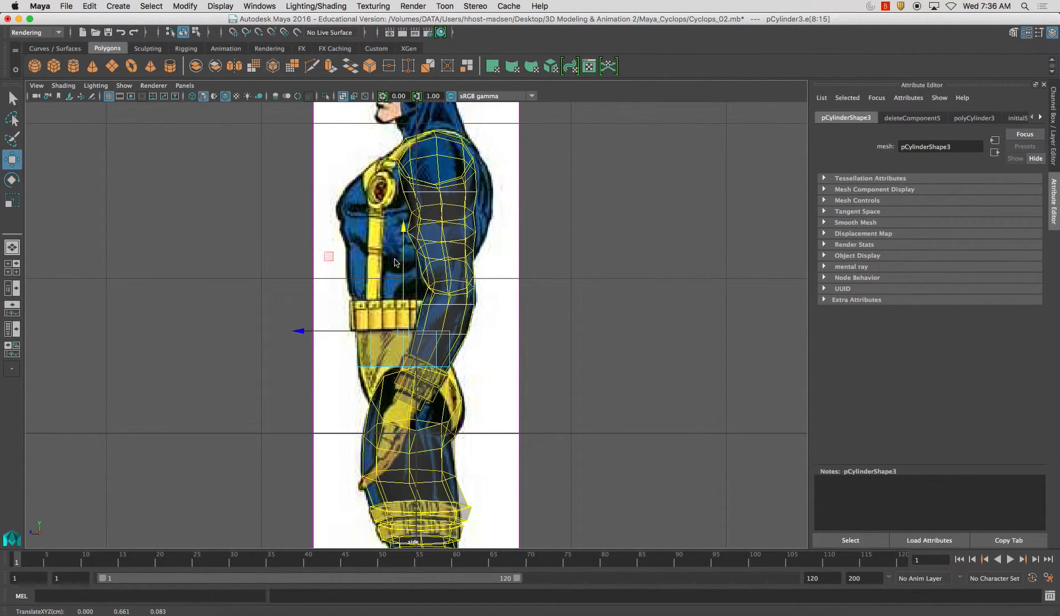
key(space)
key(space)
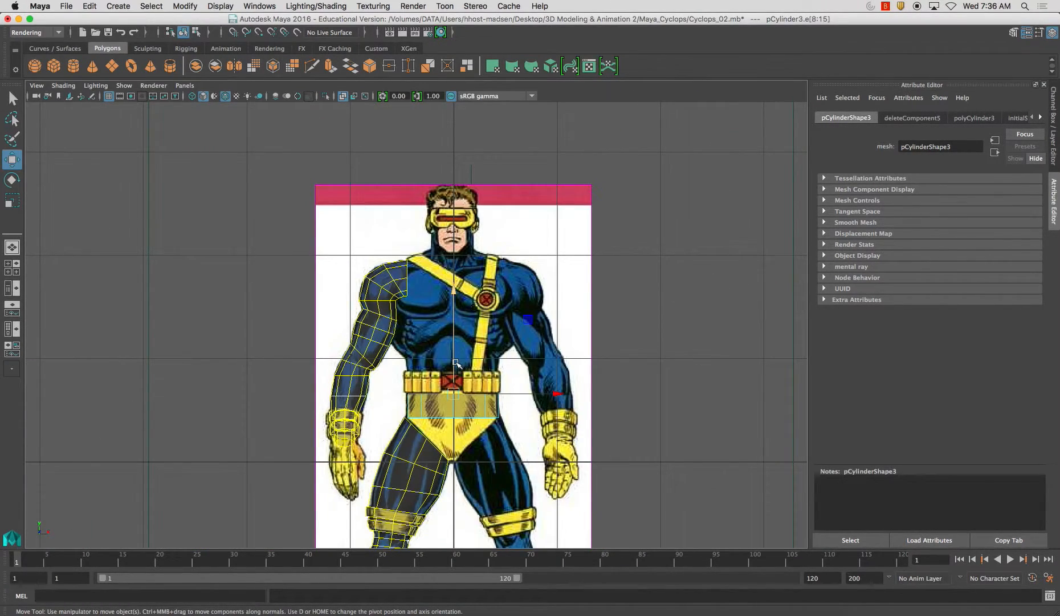
alt+right_drag(454, 363, 527, 388)
drag(478, 312, 477, 313)
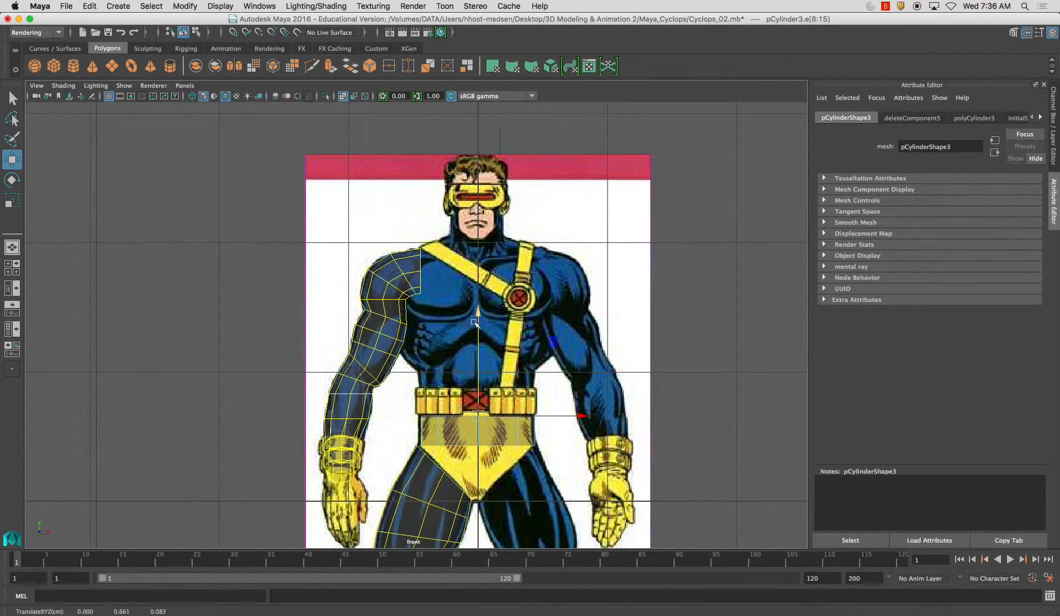
- Scale the whole cylinder slightly wider in the front view and align it vertically just below the belt
right_drag(478, 435, 535, 320)
click(477, 417)
key(r)
drag(479, 412, 482, 412)
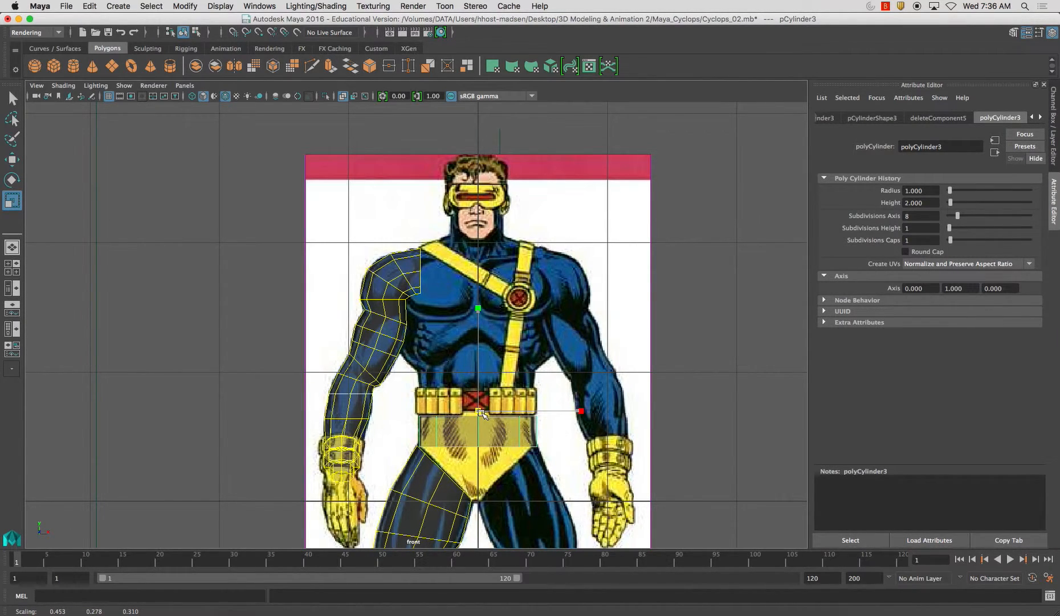
key(w)
drag(477, 307, 477, 304)
- Extrude the cylinder's top edge loop outward for the belt's ledge, then extrude it up to the belt's top
right_drag(457, 417, 456, 307)
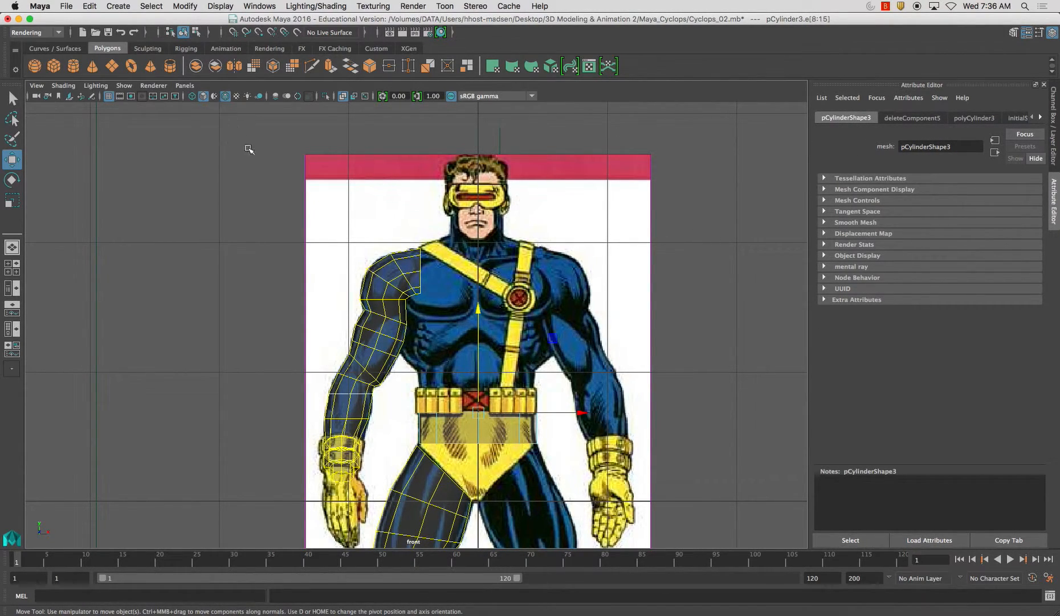
click(331, 65)
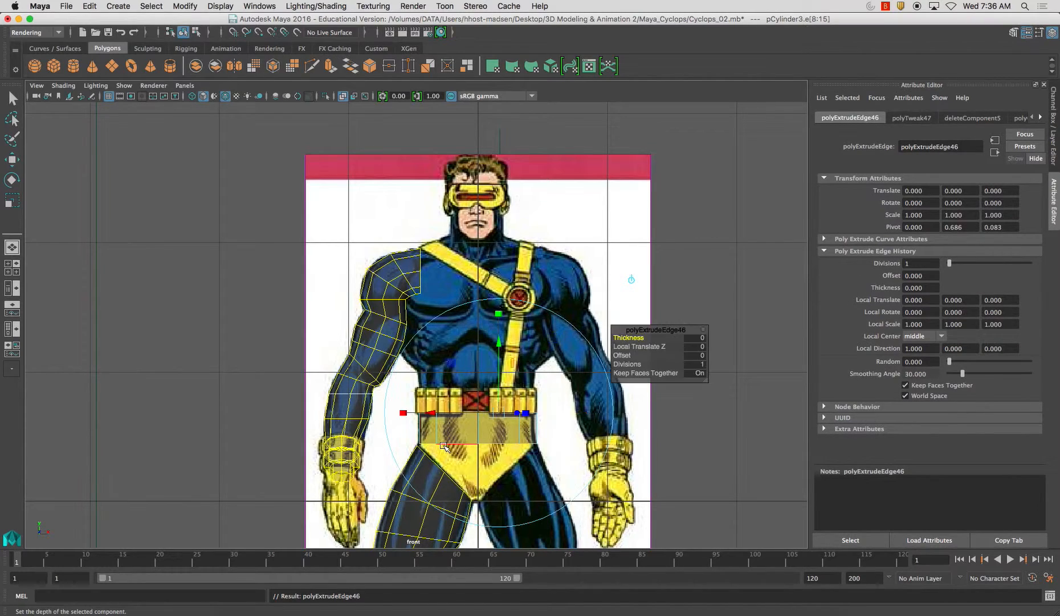
key(r)
drag(478, 413, 483, 416)
key(g)
key(w)
drag(478, 307, 479, 284)
- Extrude the belt's top edge loop inward to the waist, then extrude it upward above the belt
key(g)
key(r)
drag(478, 389, 471, 388)
key(g)
key(w)
drag(478, 285, 479, 264)
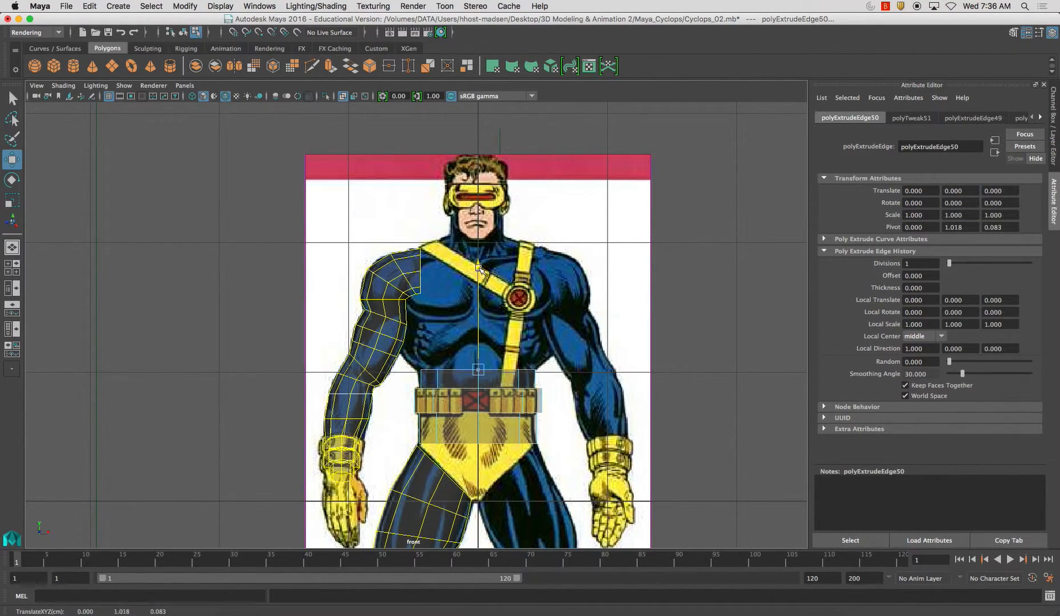
- Extrude the waist's top edge loop up to the lower ribcage and widen it to the torso outline
key(g)
key(r)
drag(478, 339, 505, 347)
- Extrude the ribcage's top edge loop up toward the chest and widen it to fit the back view
key(g)
key(w)
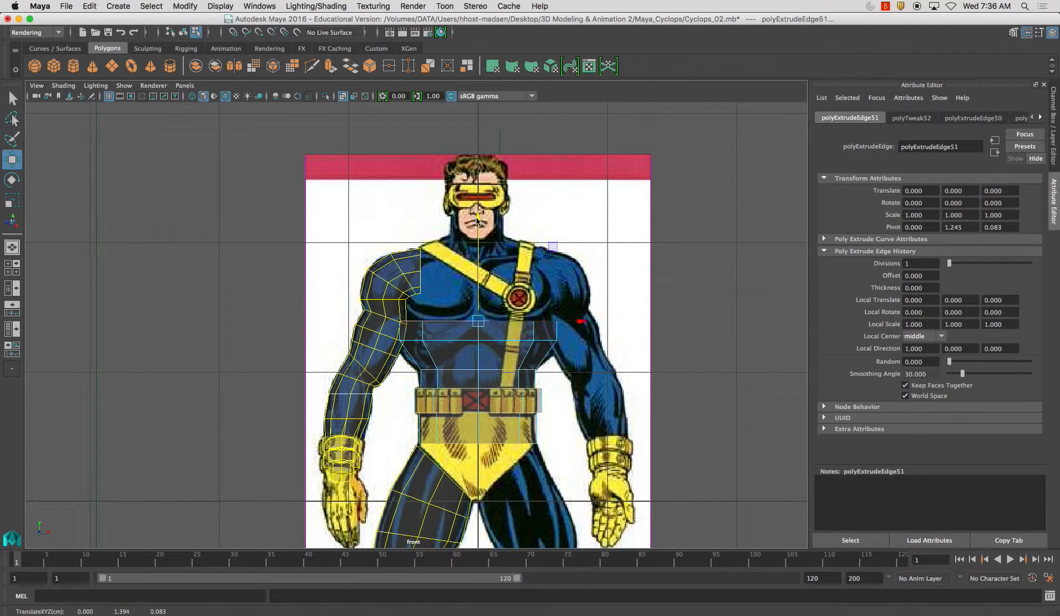
key(space)
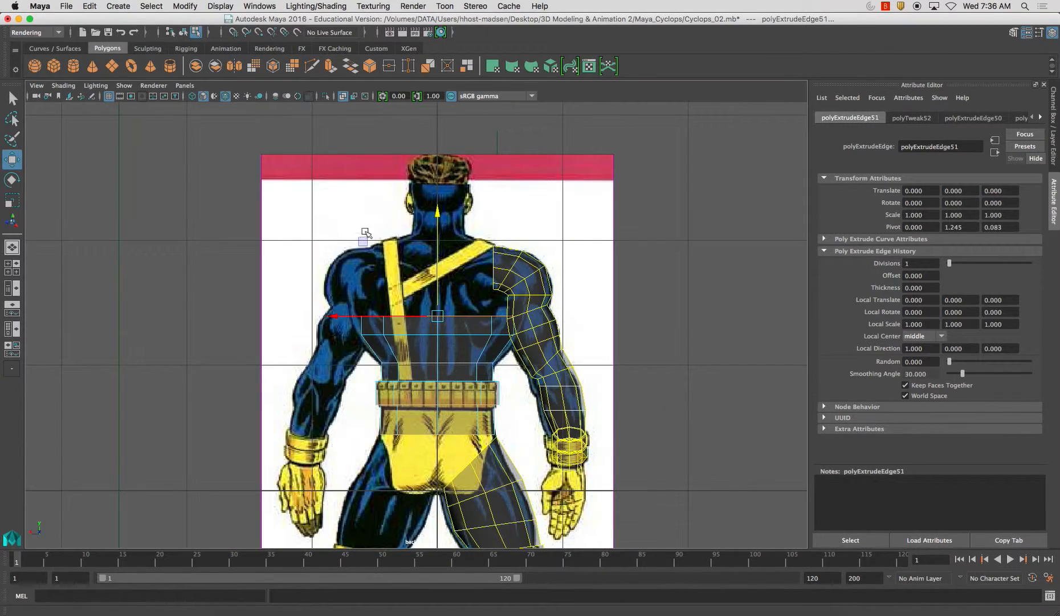
key(space)
key(r)
drag(434, 320, 452, 323)
- Extrude the torso's top edge loop up to armpit height and scale it to the back's outline
key(ctrl+e)
key(w)
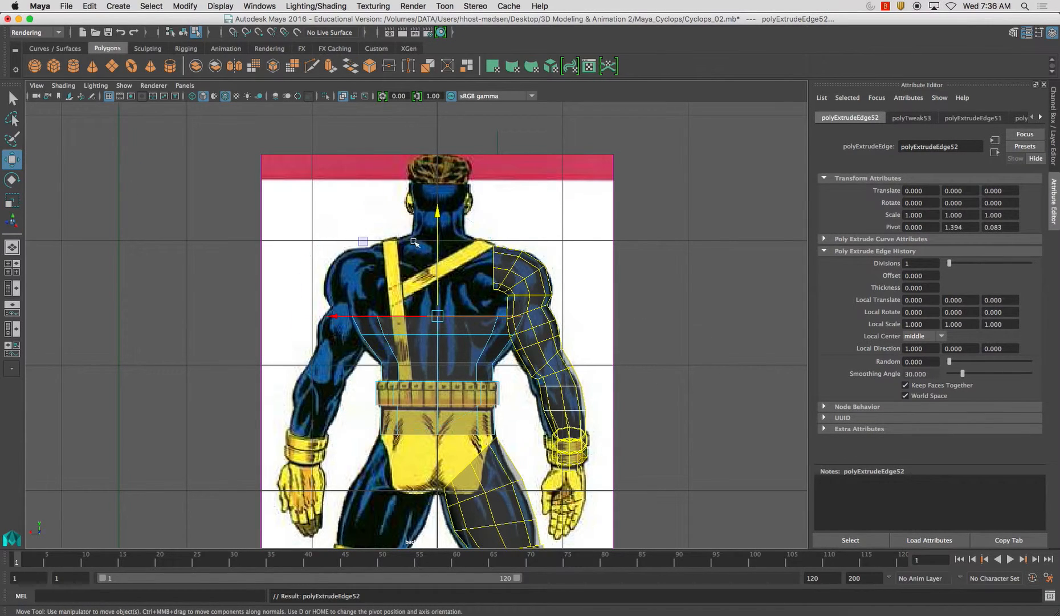
drag(437, 214, 437, 192)
key(r)
drag(438, 294, 439, 296)
- Extrude the torso's top edge loop up to the upper back near the shoulders and scale it inward
key(w)
key(ctrl+e)
key(w)
drag(438, 193, 441, 169)
key(r)
drag(438, 265, 426, 261)
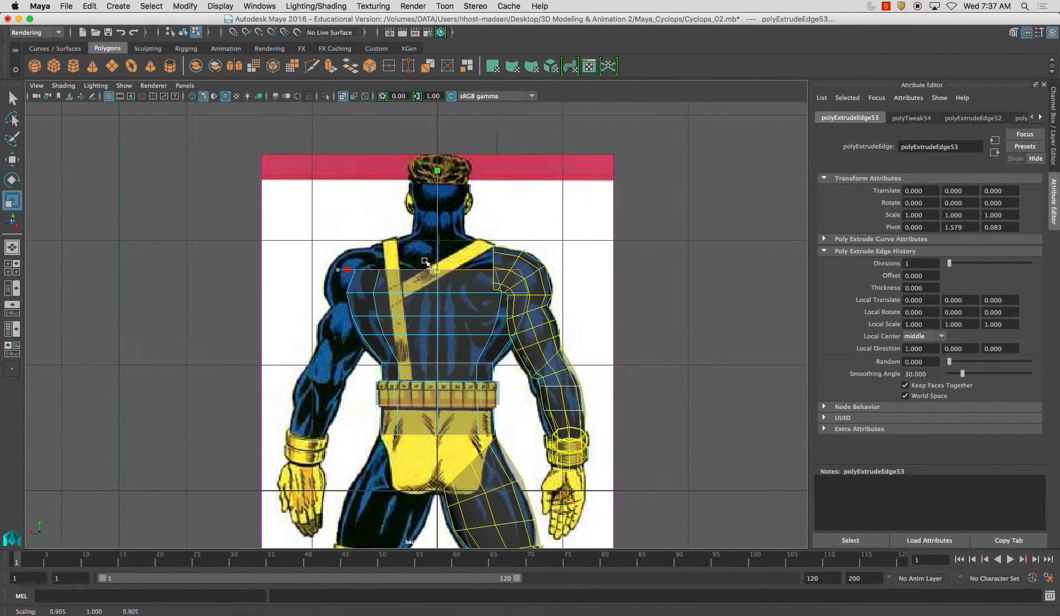
- Extrude the torso's top edge loop up to shoulder height and scale it inward to the back view's outline
key(ctrl+e)
key(w)
drag(438, 165, 437, 149)
key(r)
drag(439, 255, 428, 249)
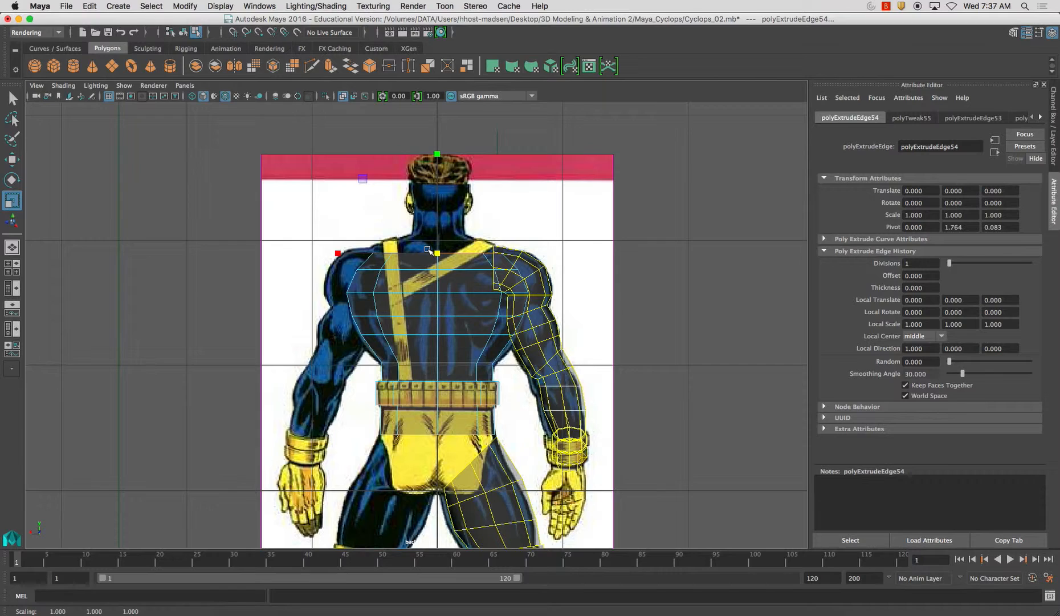
- Extrude the shoulder-height edge loop up a short distance to the base of the neck and scale it inward
key(g)
key(w)
drag(436, 150, 438, 141)
key(r)
drag(438, 246, 431, 242)
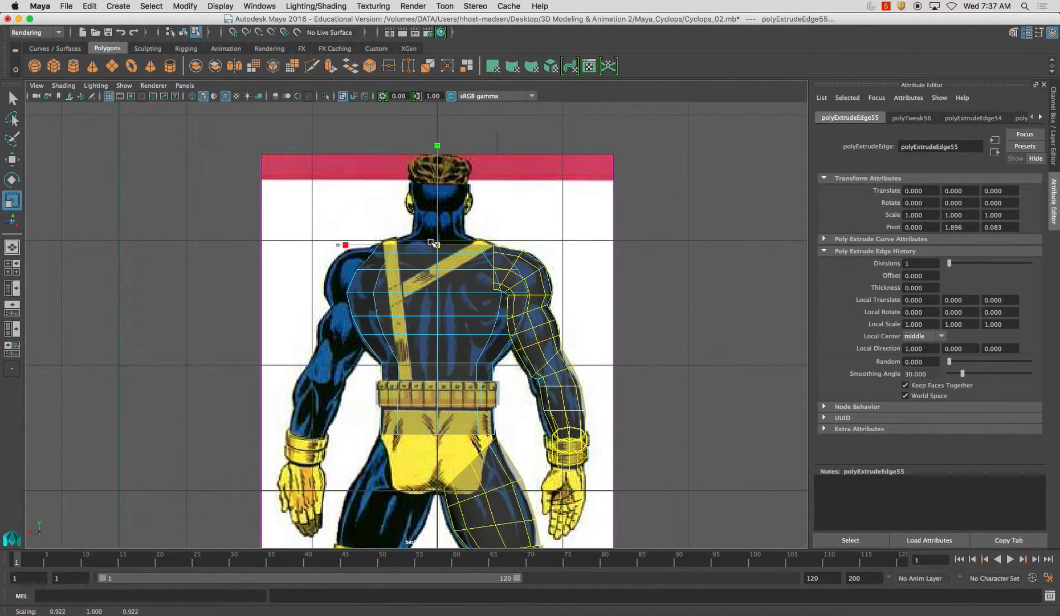
key(b)
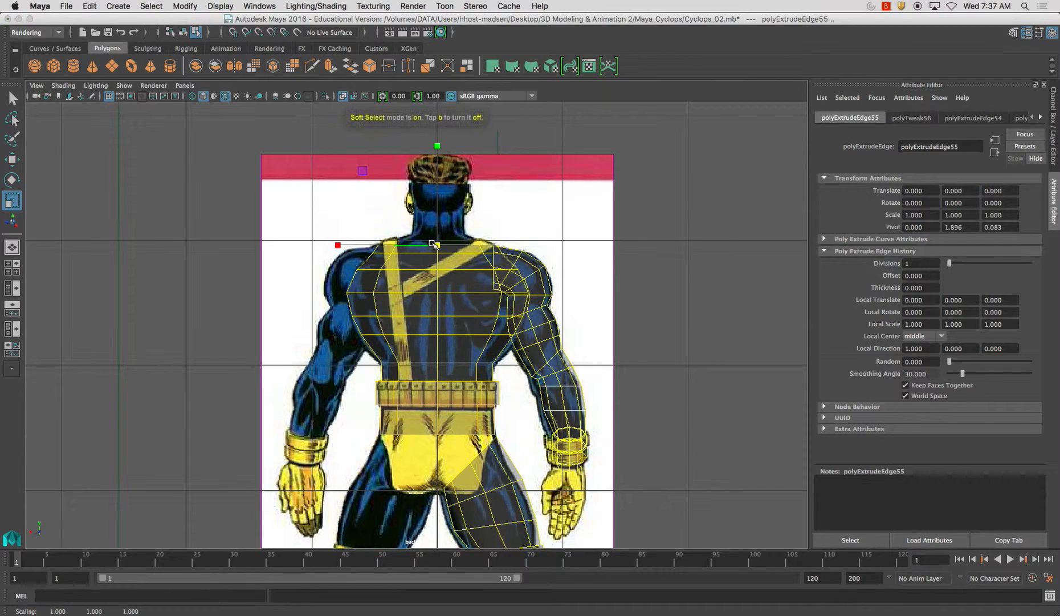
scroll(432, 244, down, 1)
key(b)
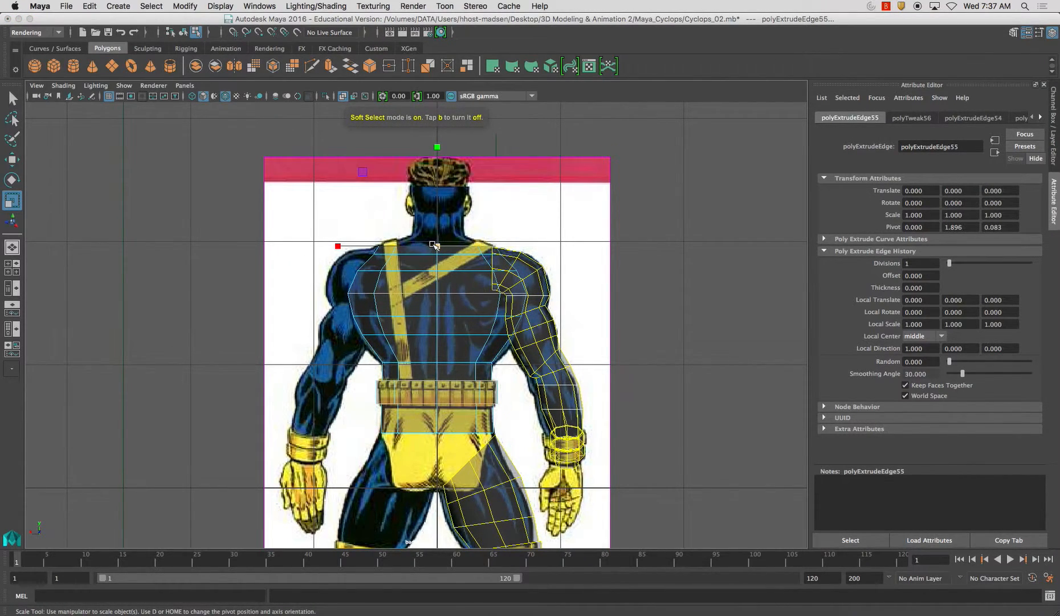
- Return the torso to object mode in the perspective view and soften its edges
key(space)
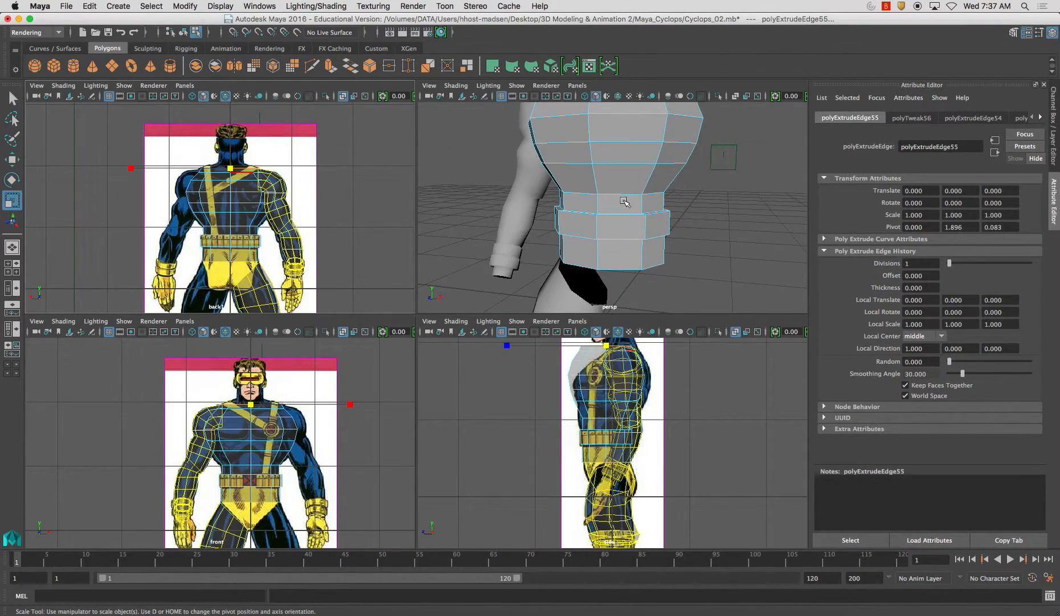
key(space)
alt+drag(576, 230, 403, 185)
right_drag(425, 206, 481, 187)
alt+drag(528, 225, 585, 240)
click(458, 206)
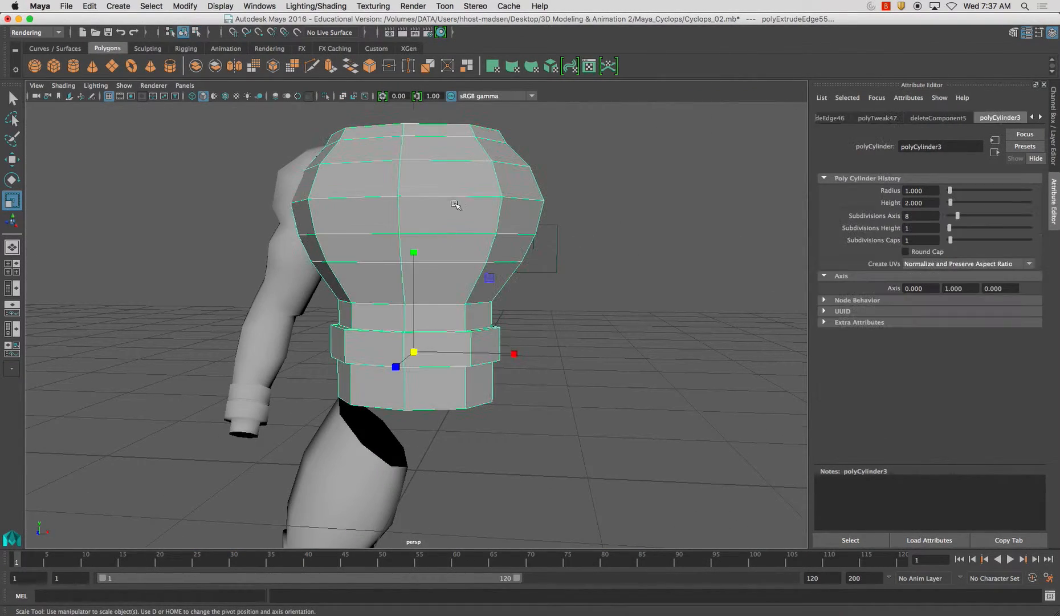
shift+right_drag(430, 179, 531, 188)
alt+drag(645, 197, 529, 214)
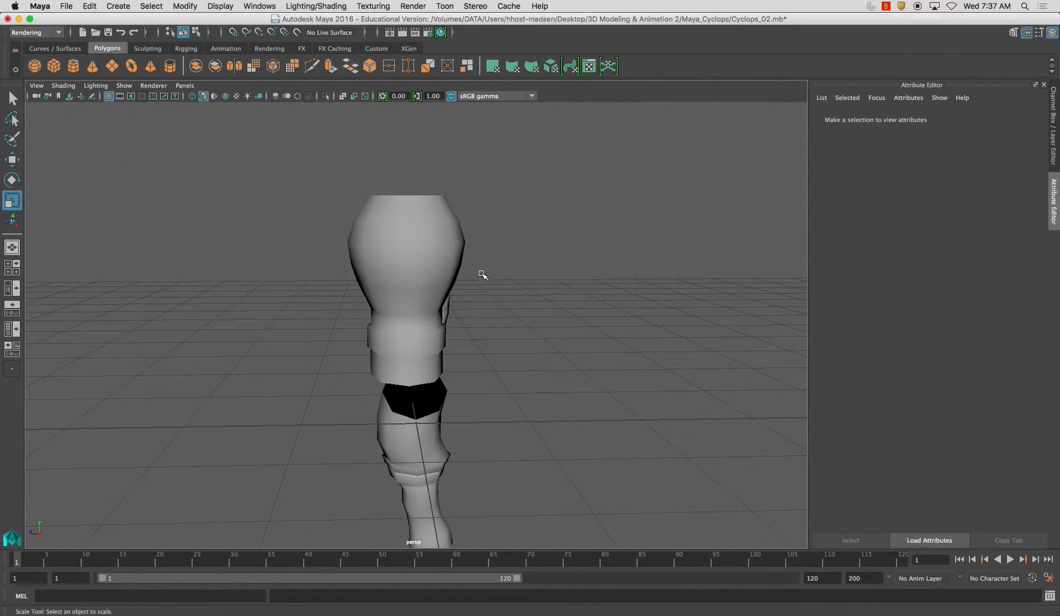
- In the side view, shift the torso's top edge loop toward the back and narrow its depth to fit the neck base
key(space)
key(space)
alt+middle_drag(570, 374, 557, 412)
scroll(556, 422, up, 3)
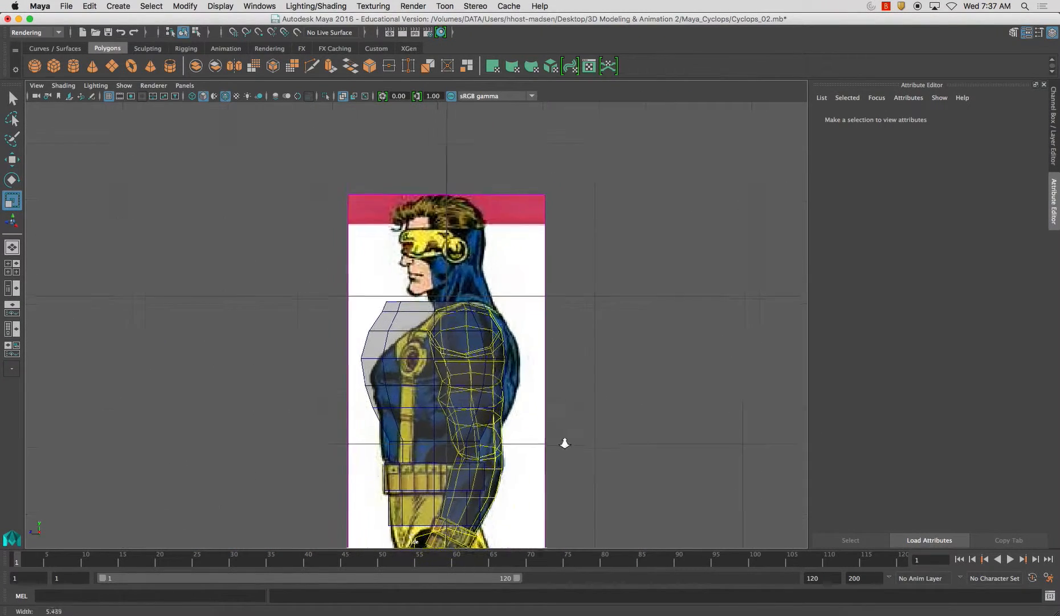
click(411, 322)
right_drag(410, 320, 416, 255)
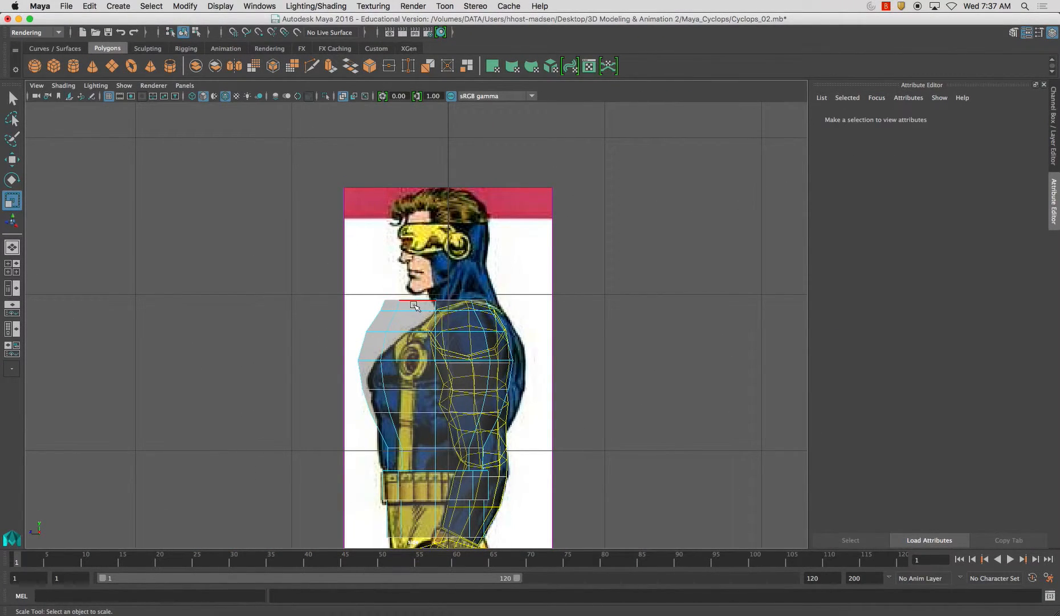
click(384, 311)
key(w)
drag(338, 302, 364, 301)
key(r)
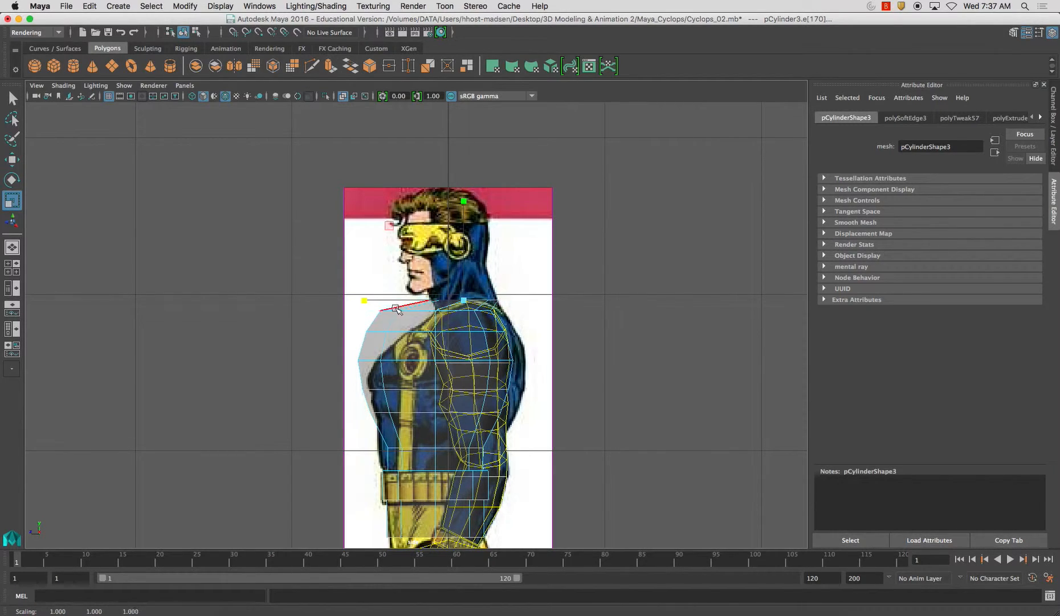
key(w)
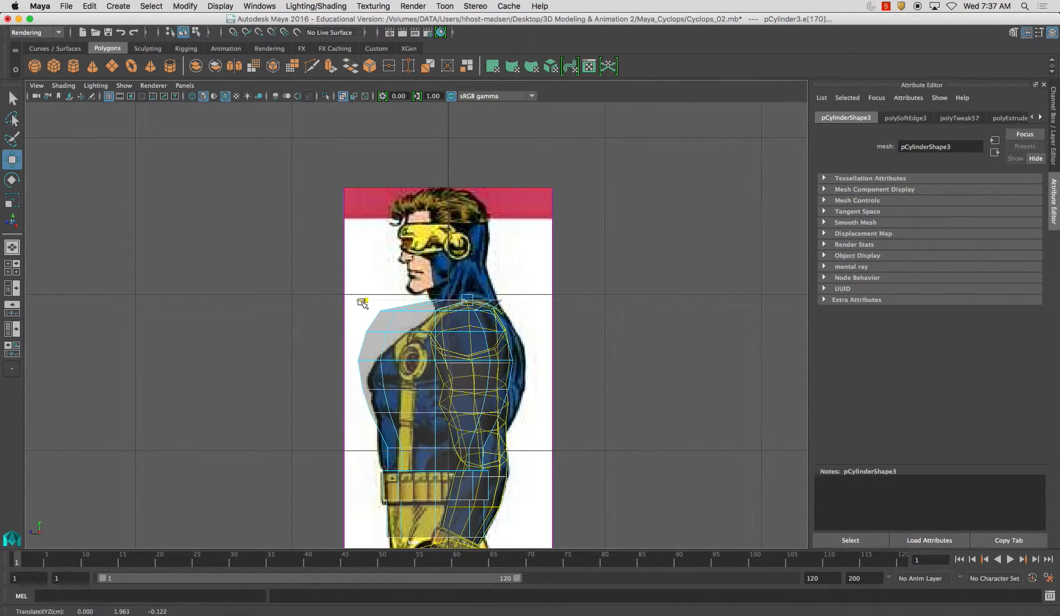
- Shift the second edge loop from the top backward, narrow its depth and refine the top loop to follow the side view's shoulder slope
click(409, 311)
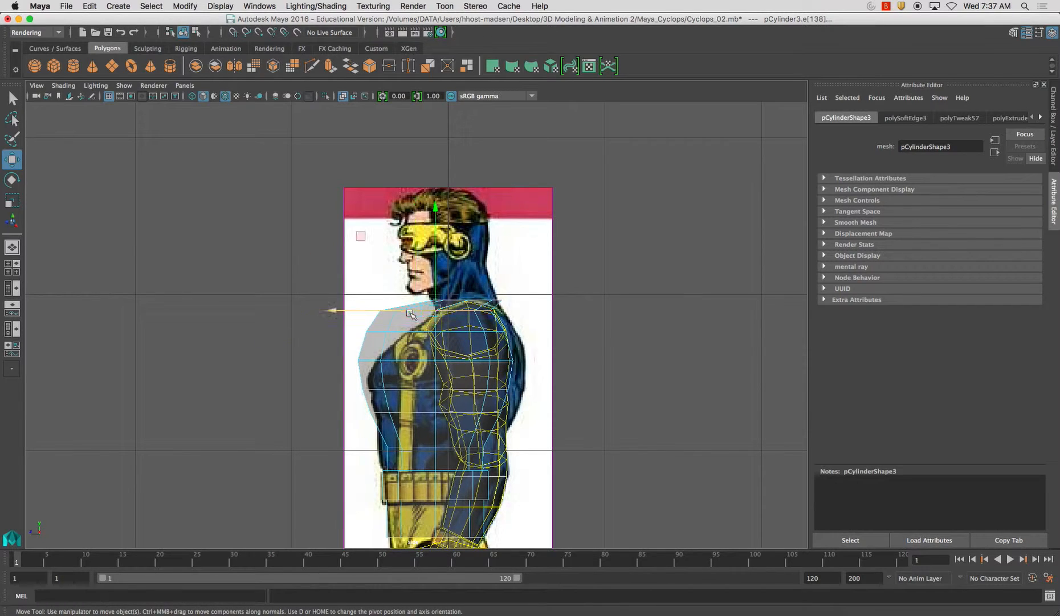
drag(333, 311, 390, 317)
key(r)
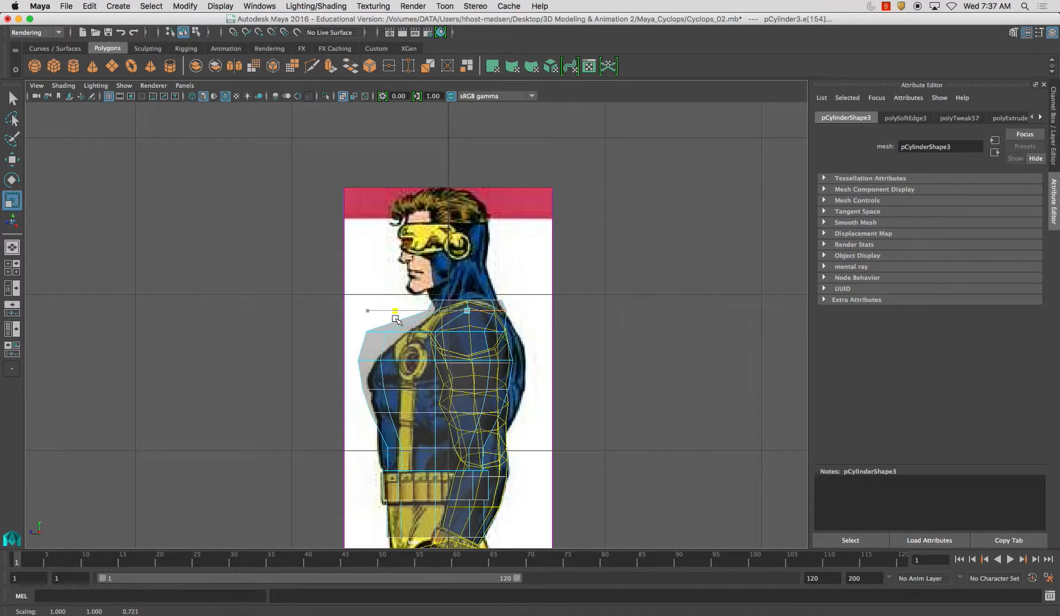
click(453, 300)
drag(365, 298, 373, 300)
double_click(431, 309)
double_click(455, 310)
key(w)
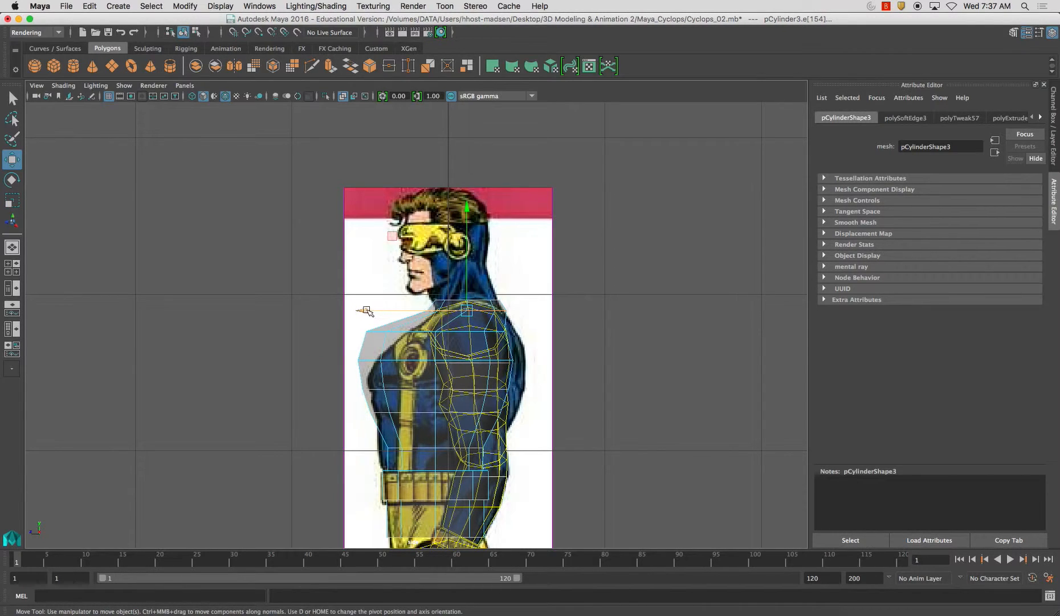
key(r)
drag(373, 311, 386, 330)
- Move the upper-chest edge loop toward the back and narrow its depth to the side view's outline
click(381, 334)
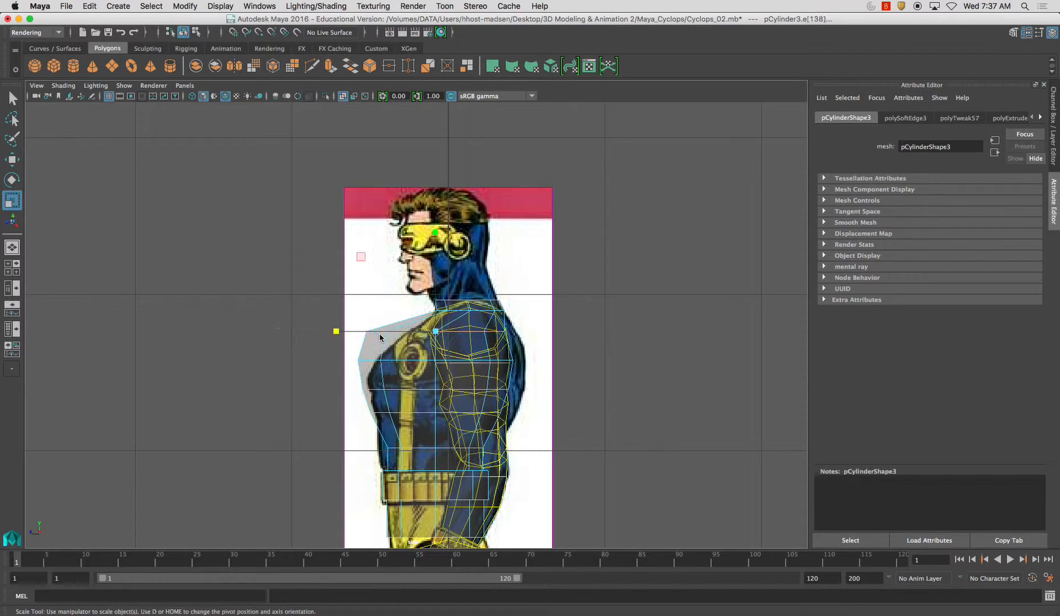
key(w)
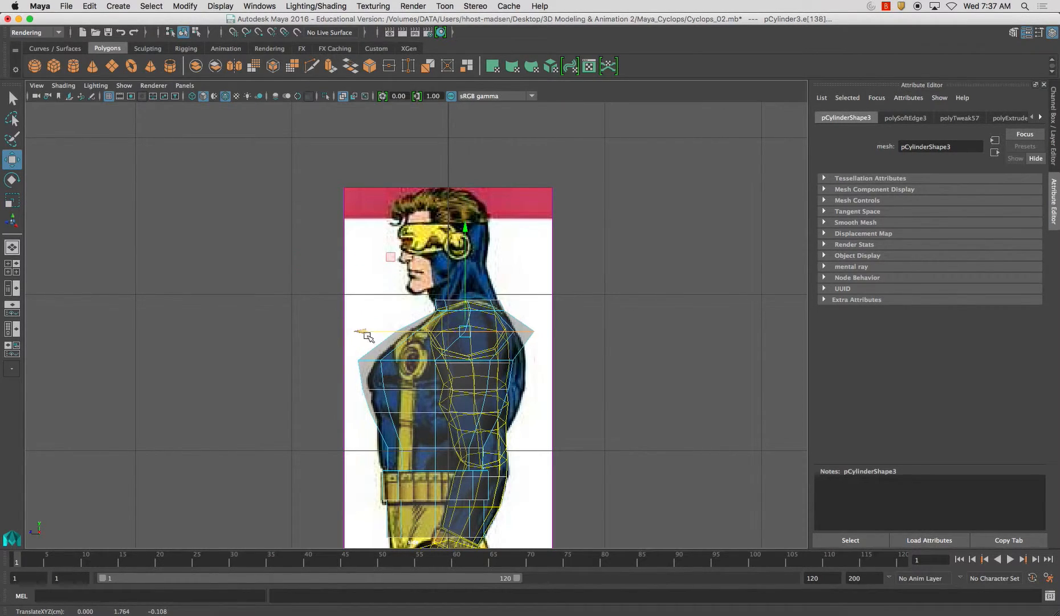
key(r)
drag(365, 334, 392, 337)
- Shift and scale the two mid-chest edge loops in depth to match the chest and back in the side view
key(w)
double_click(374, 359)
drag(336, 361, 354, 363)
double_click(380, 391)
key(r)
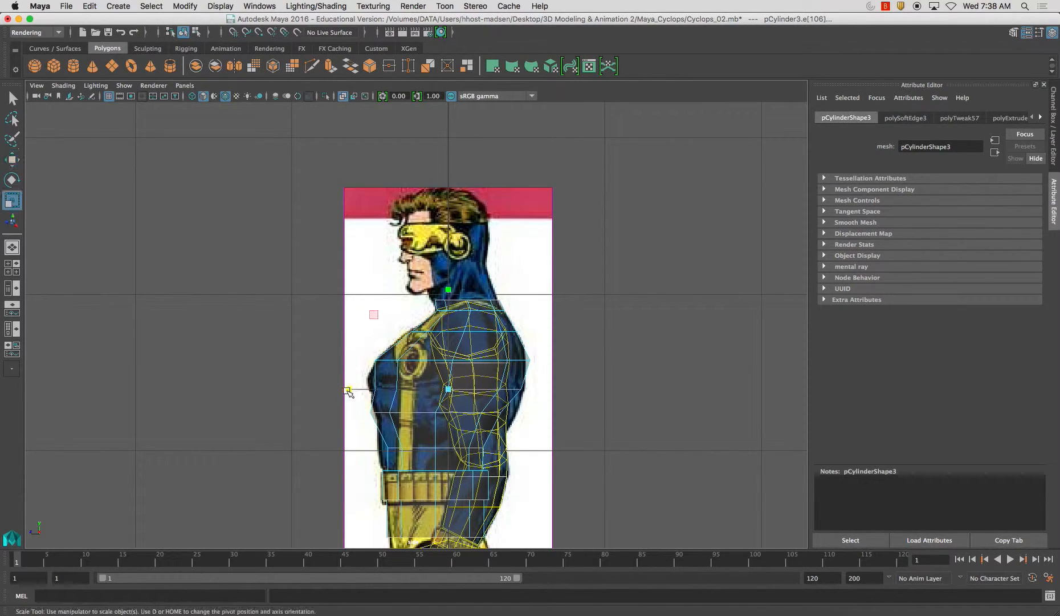
drag(351, 391, 342, 390)
double_click(385, 363)
key(w)
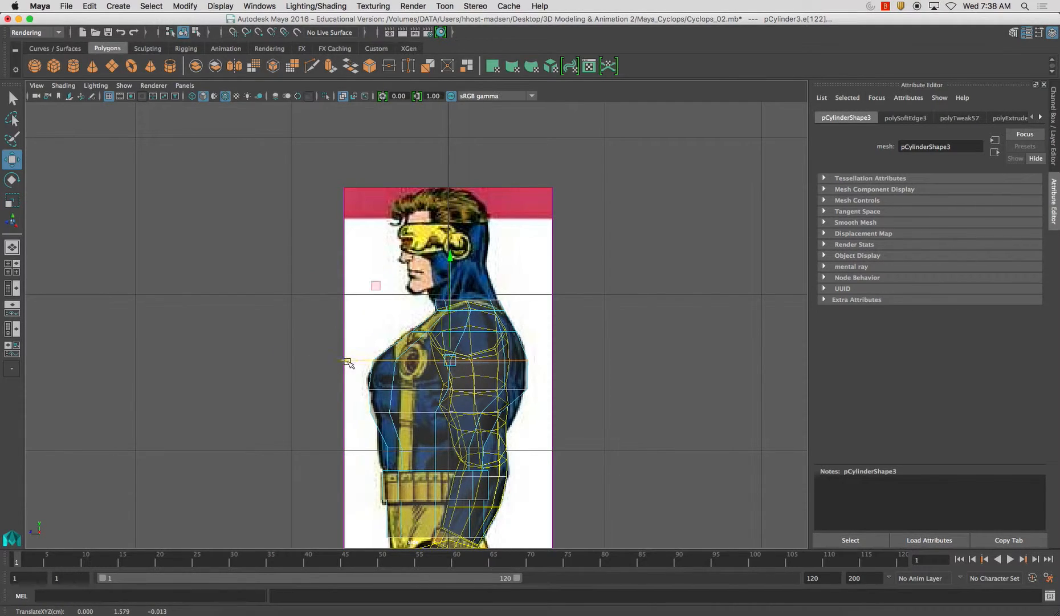
- Shift the lower-ribcage edge loop backward and scale its depth to the side view's outline
double_click(380, 411)
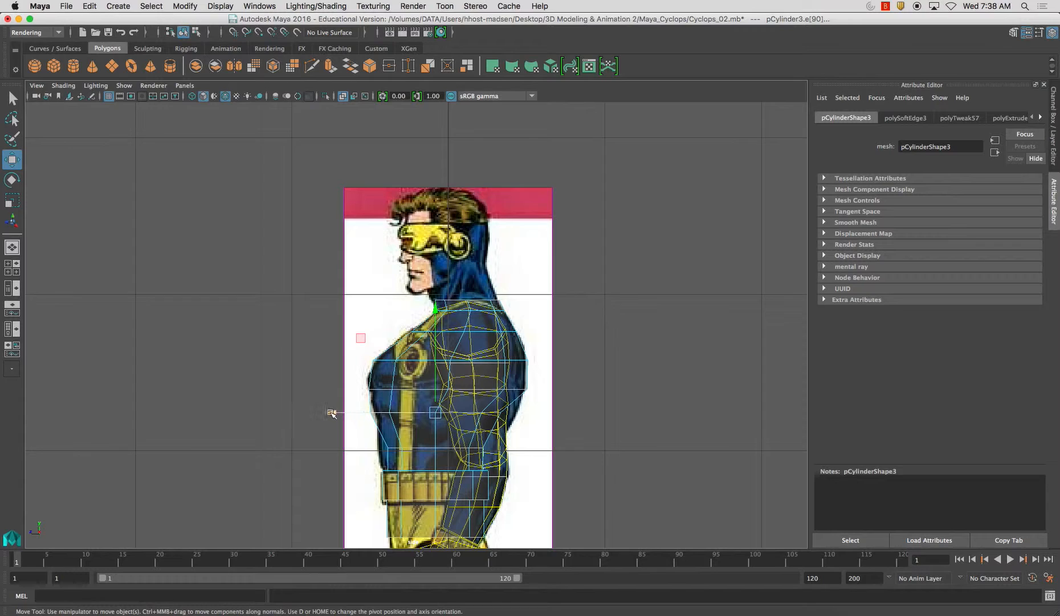
key(r)
drag(348, 412, 342, 413)
- Adjust the depth and position of the edge loop just above the belt to fit the side view
double_click(426, 451)
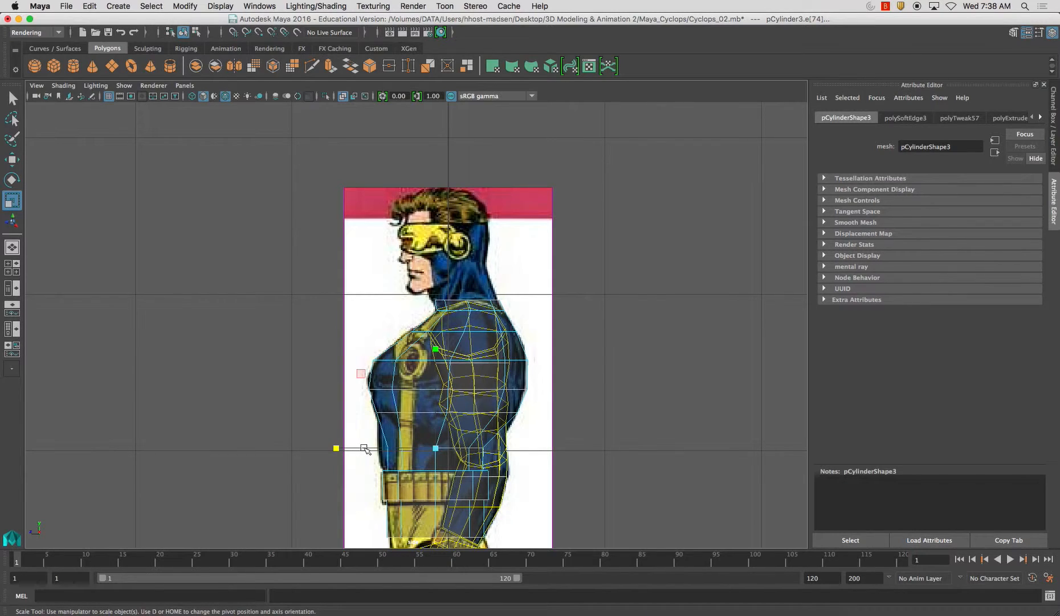
key(w)
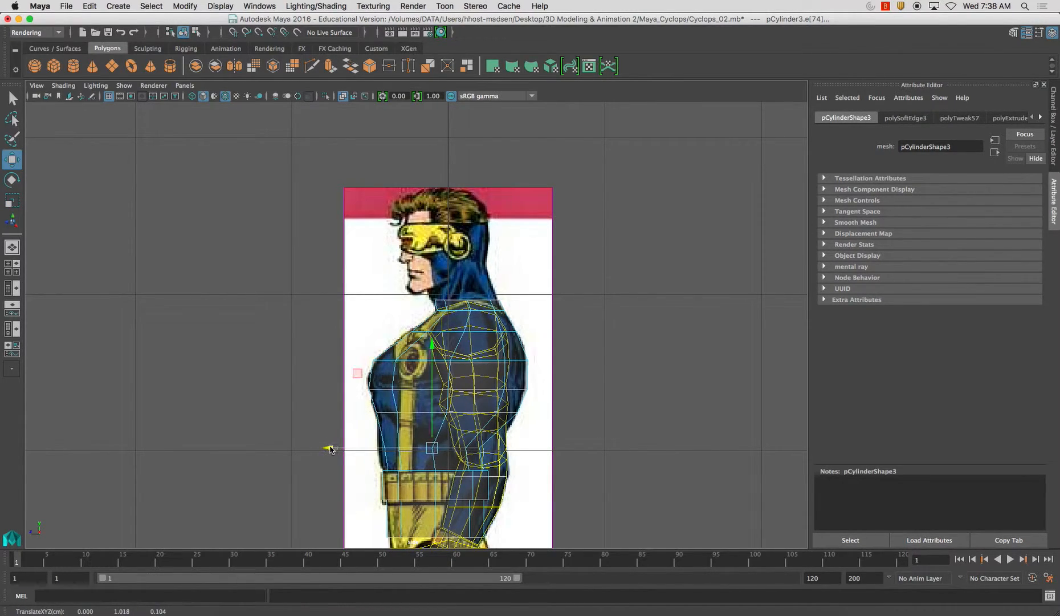
key(r)
drag(331, 447, 305, 449)
key(w)
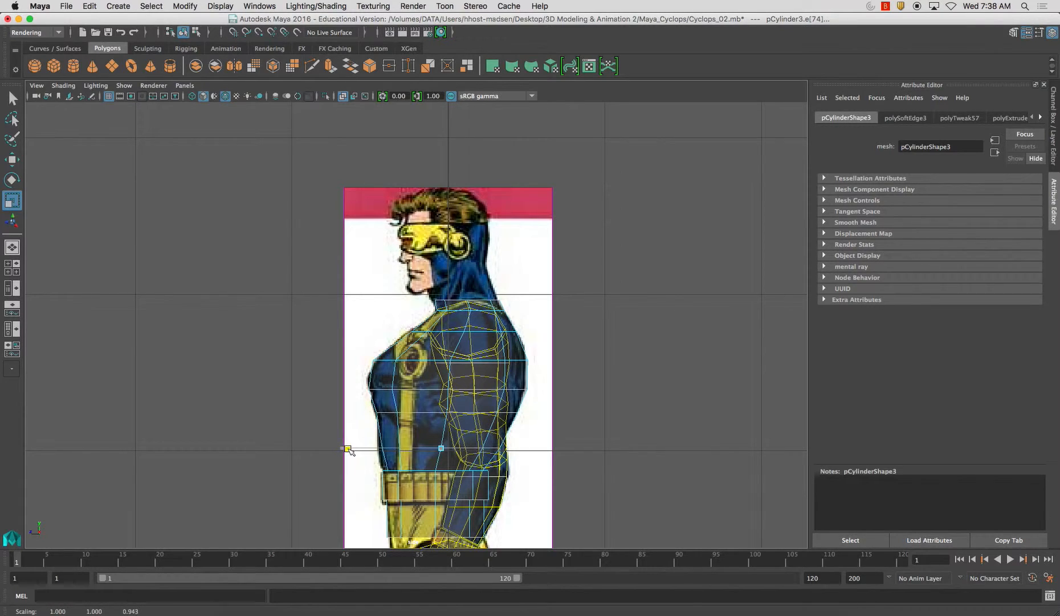
drag(344, 447, 338, 448)
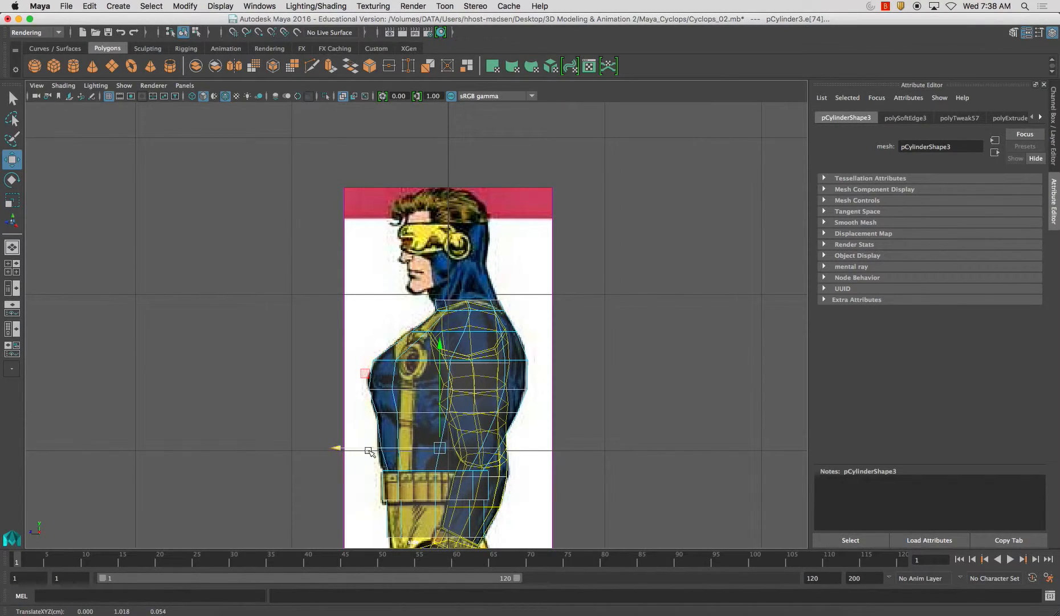
- Scale and shift the vertices of the belt and lower torso in depth to match the side view
scroll(424, 446, down, 1)
alt+middle_drag(424, 447, 435, 384)
right_drag(431, 400, 382, 416)
drag(488, 455, 488, 456)
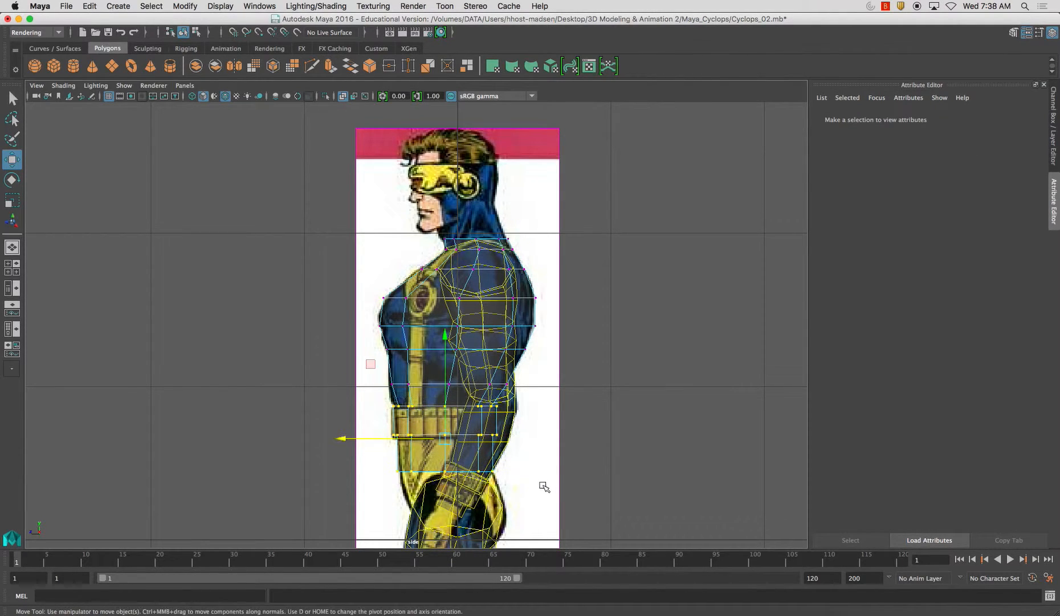
key(r)
mouse_move(347, 438)
mouse_down()
mouse_move(337, 438)
mouse_move(347, 439)
mouse_up()
key(w)
drag(481, 458, 507, 478)
drag(392, 471, 392, 470)
drag(382, 399, 513, 479)
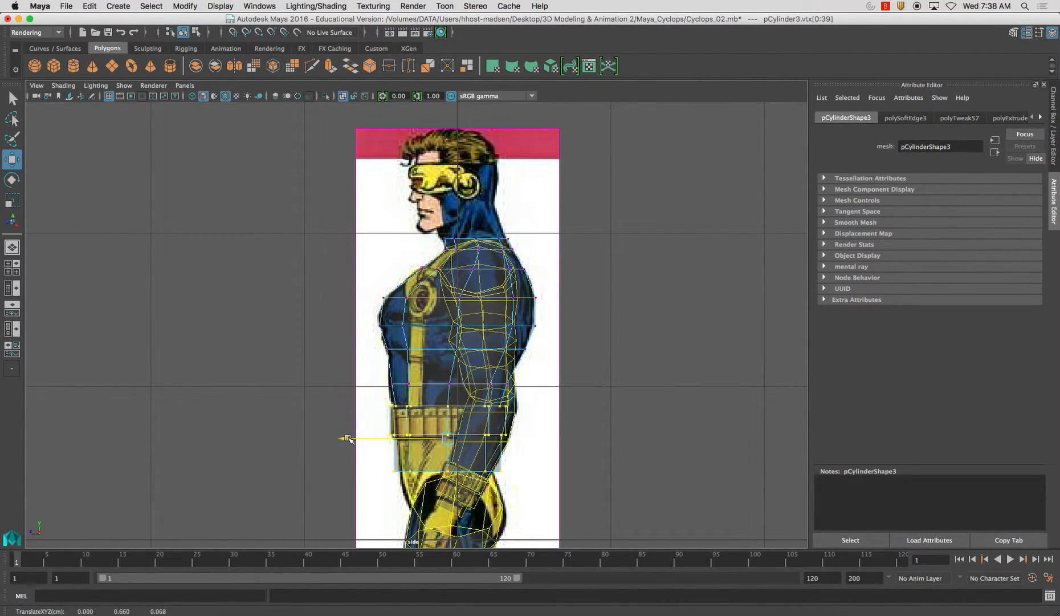
key(r)
drag(347, 439, 356, 440)
- Move the rear vertices on the torso's bottom edge forward to fit the side view
drag(520, 486, 478, 461)
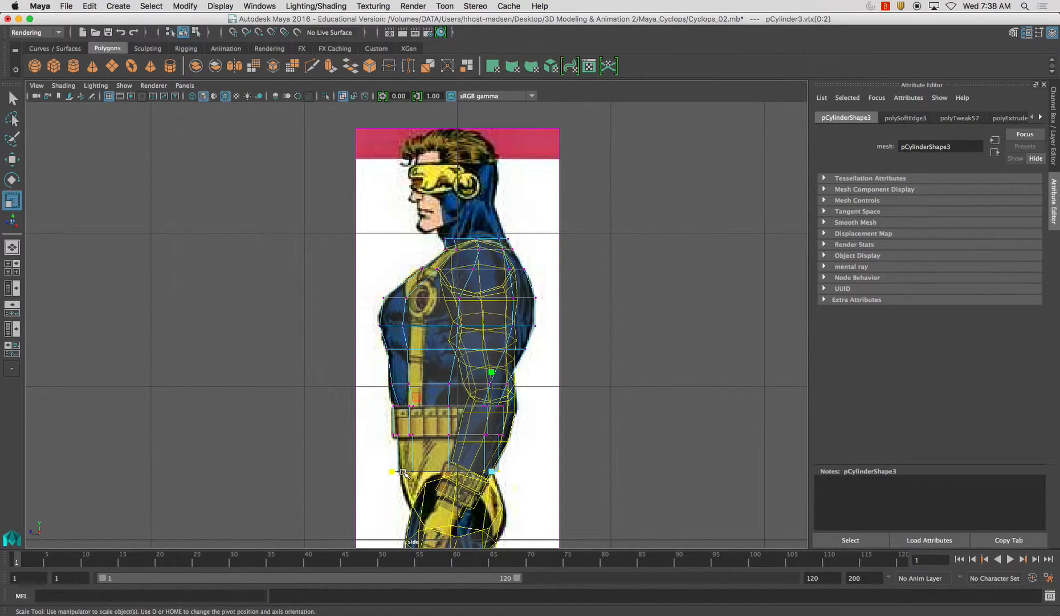
key(w)
drag(403, 472, 384, 471)
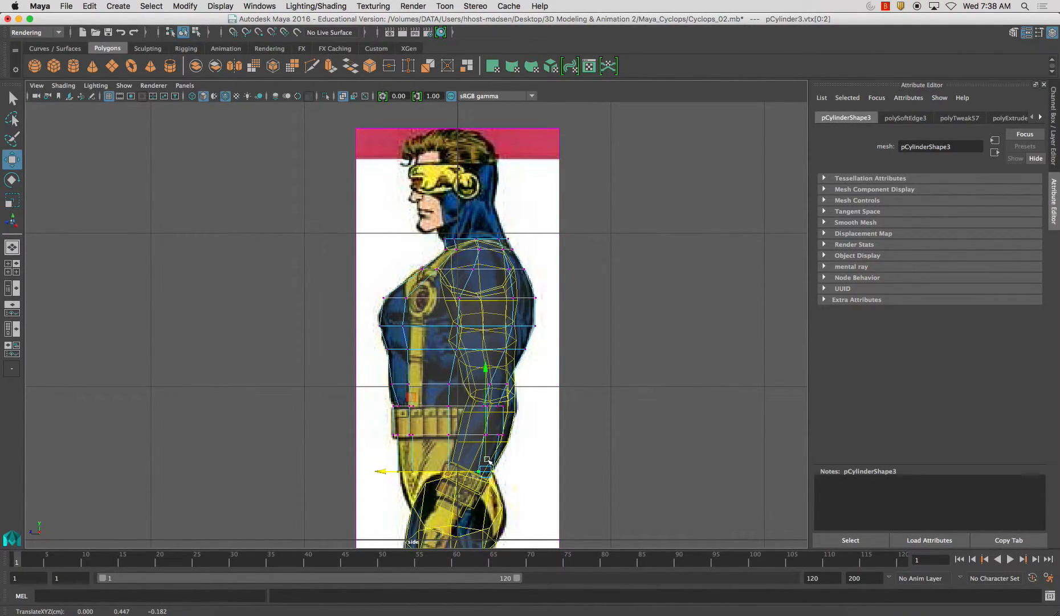
- Return to object mode and examine the smoothed torso together with the arm and leg in the perspective view
key(space)
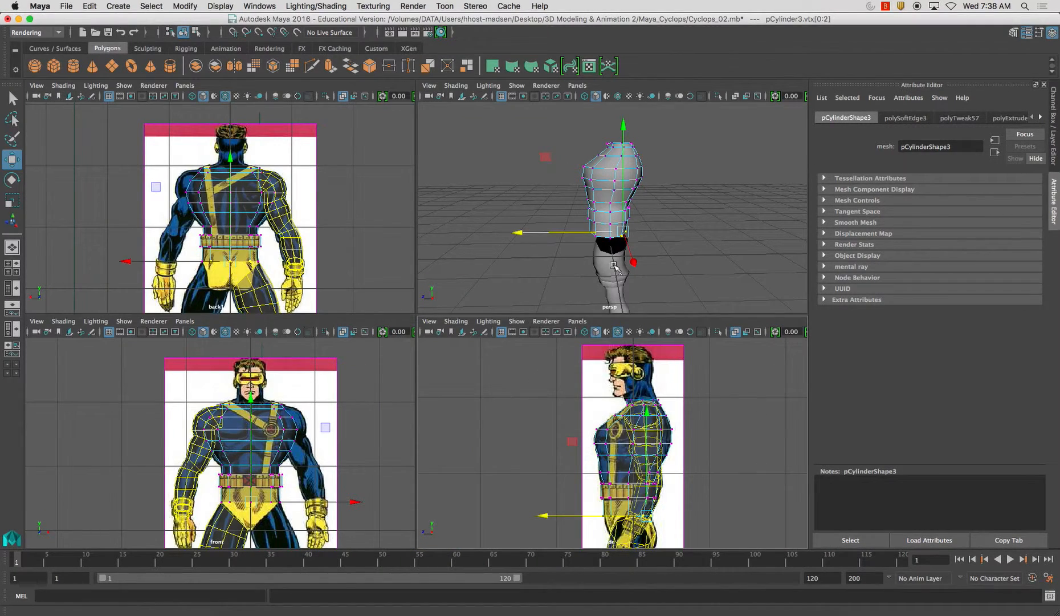
key(space)
alt+drag(530, 287, 526, 291)
right_drag(428, 273, 563, 303)
key(3)
alt+drag(563, 303, 405, 259)
click(357, 222)
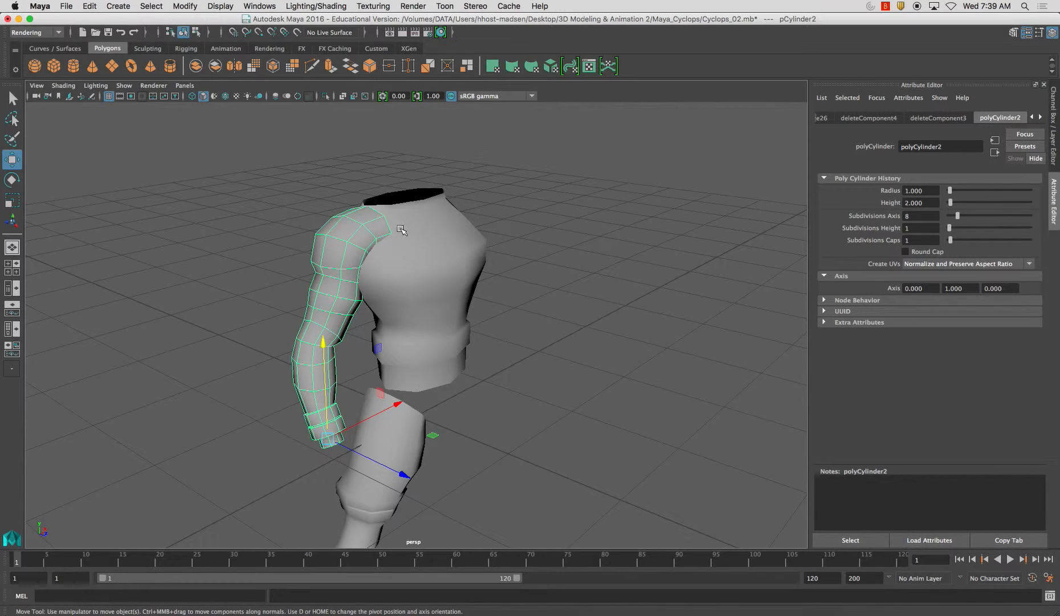
alt+drag(458, 262, 456, 340)
click(484, 377)
alt+middle_drag(402, 324, 407, 351)
alt+right_drag(407, 351, 459, 363)
- Try to extrude the torso's bottom edge loop down toward the crotch and narrow it in the front view
key(space)
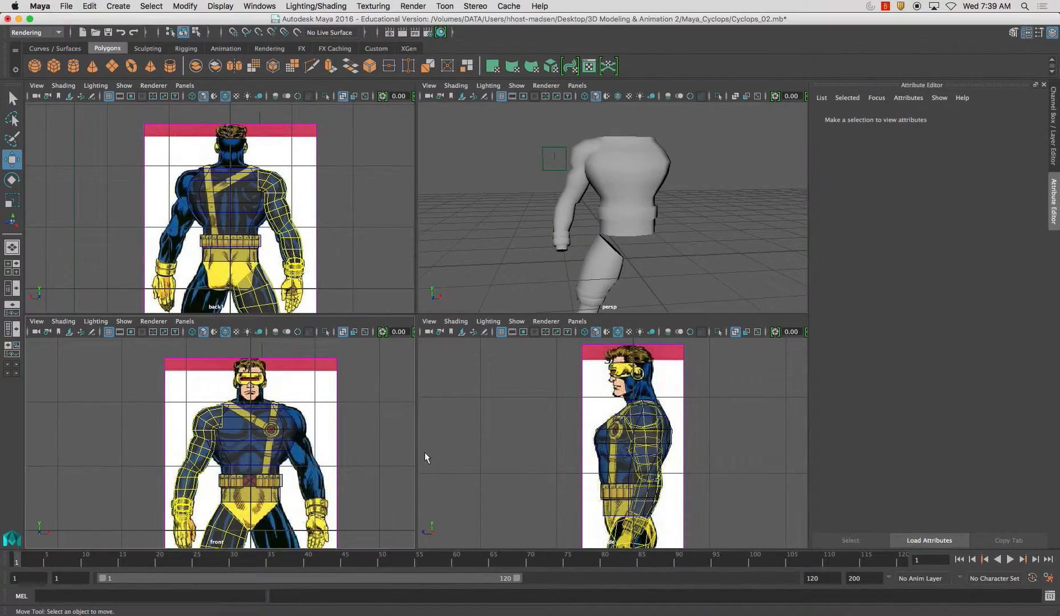
key(space)
click(491, 388)
right_drag(491, 388, 492, 305)
double_click(505, 399)
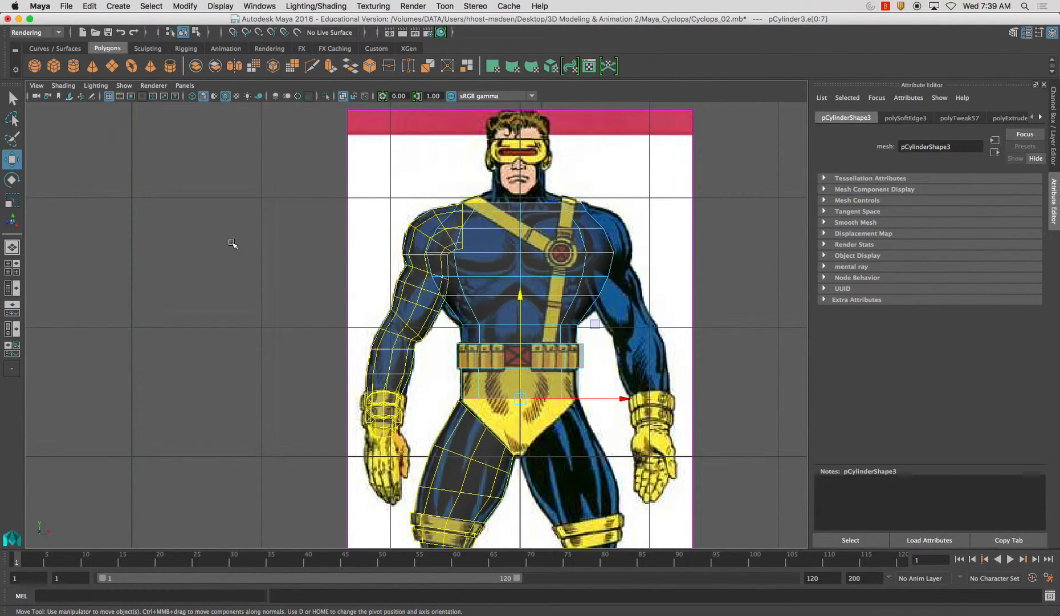
click(331, 66)
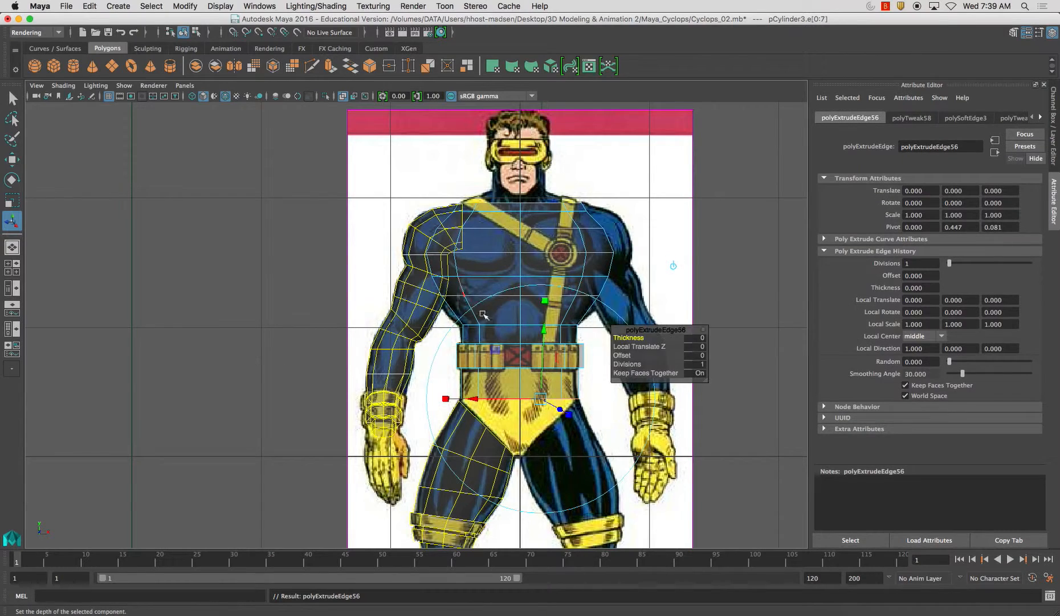
drag(521, 296, 520, 317)
key(r)
scroll(622, 421, down, 1)
drag(618, 419, 580, 422)
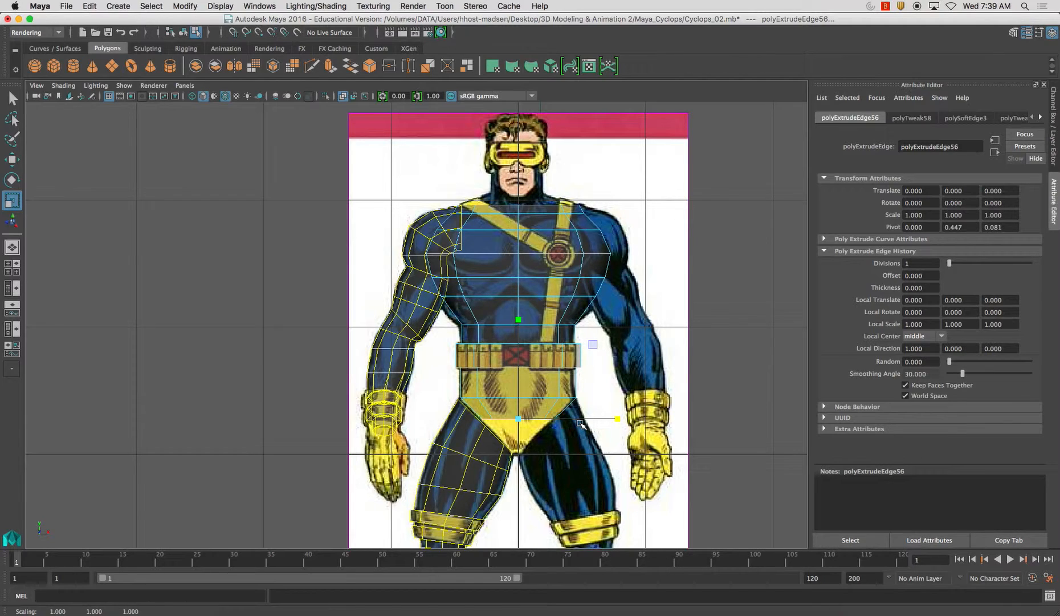
- Undo the extrusion of the bottom edge loop and leave the torso's edge editing mode
key(z)
key(z)
key(z)
key(z)
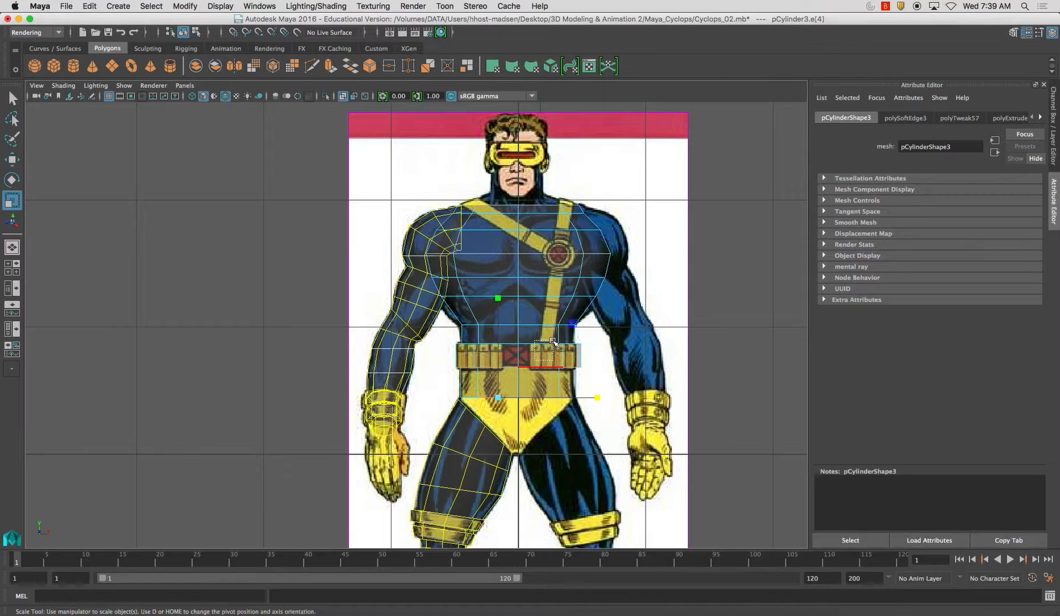
click(545, 333)
right_drag(544, 334, 597, 317)
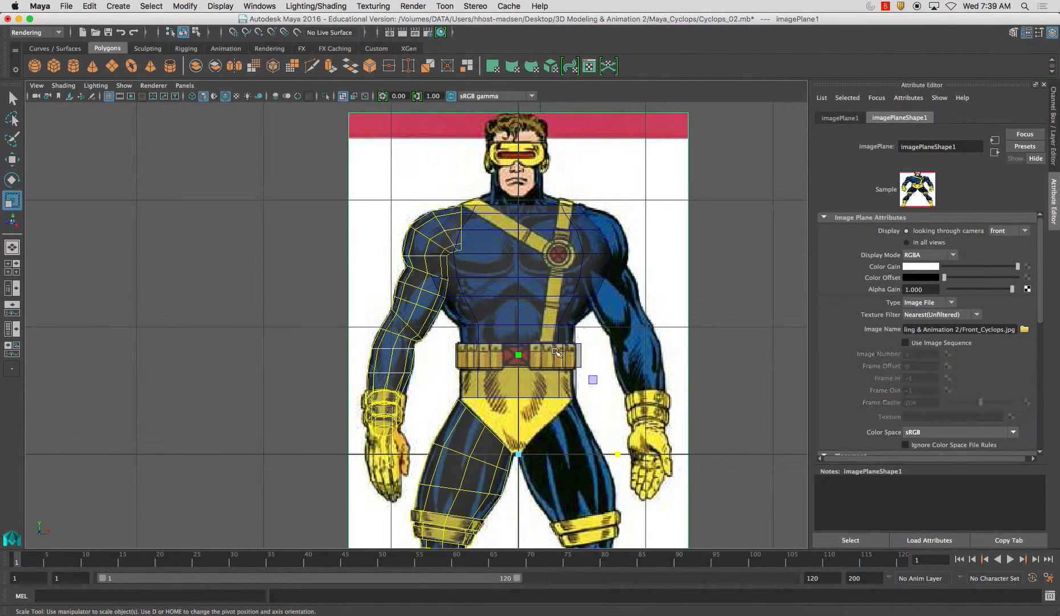
- Examine the torso's waist and bottom edge against the belt, hips and crotch of the front reference image
click(548, 397)
alt+middle_drag(548, 417, 546, 374)
alt+right_drag(482, 349, 599, 445)
alt+middle_drag(598, 445, 490, 402)
alt+middle_drag(442, 372, 488, 377)
alt+right_drag(487, 378, 560, 458)
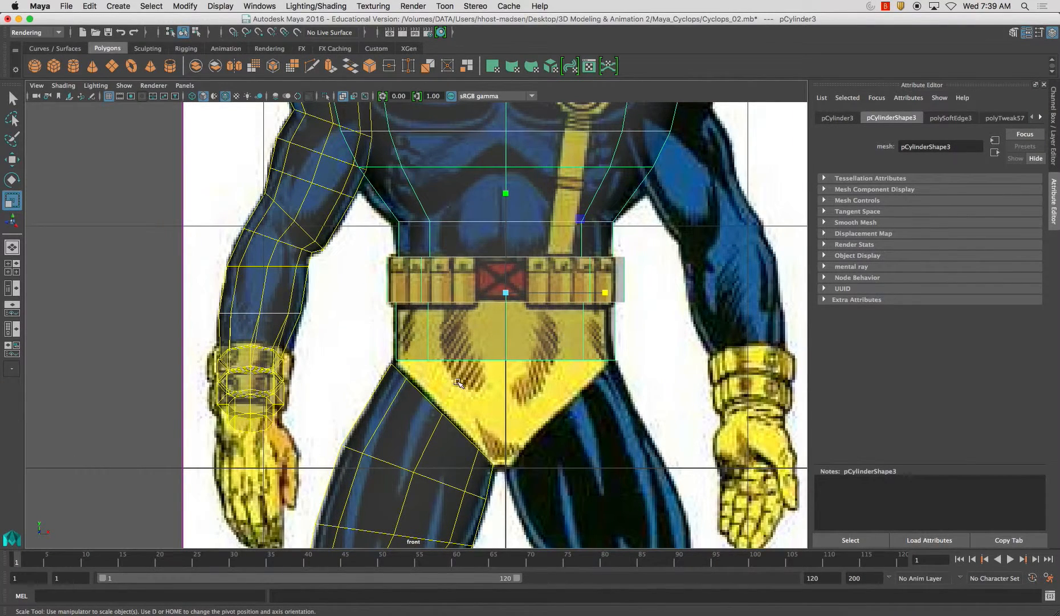
alt+middle_drag(458, 382, 445, 393)
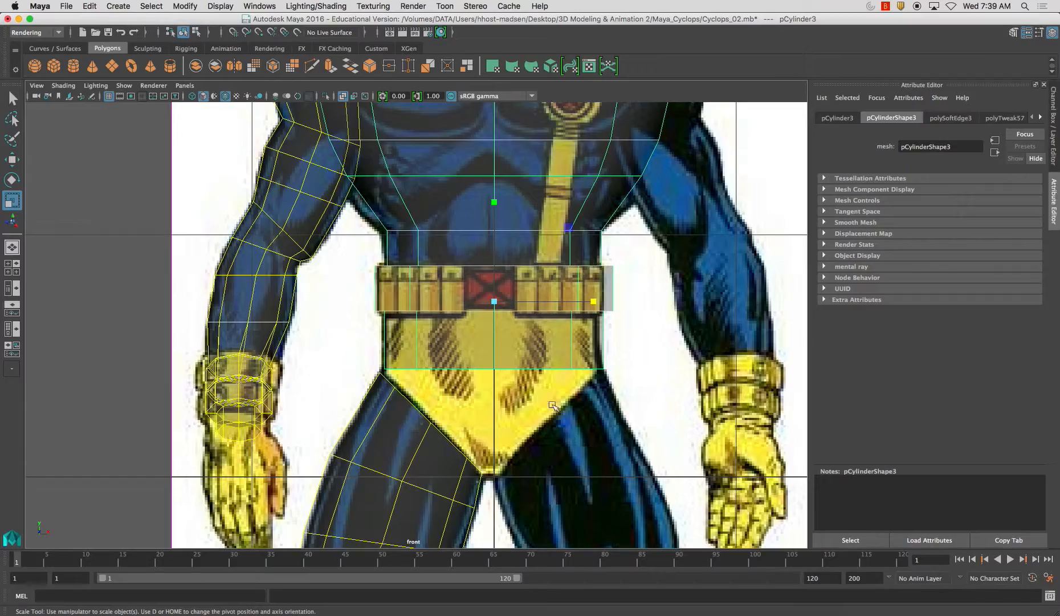
alt+right_drag(540, 390, 533, 383)
alt+middle_drag(533, 383, 530, 404)
alt+right_drag(529, 404, 502, 386)
click(579, 341)
mouse_move(531, 333)
alt+middle_down()
mouse_move(549, 401)
mouse_move(530, 393)
mouse_move(544, 336)
alt+middle_up()
key(super+z)
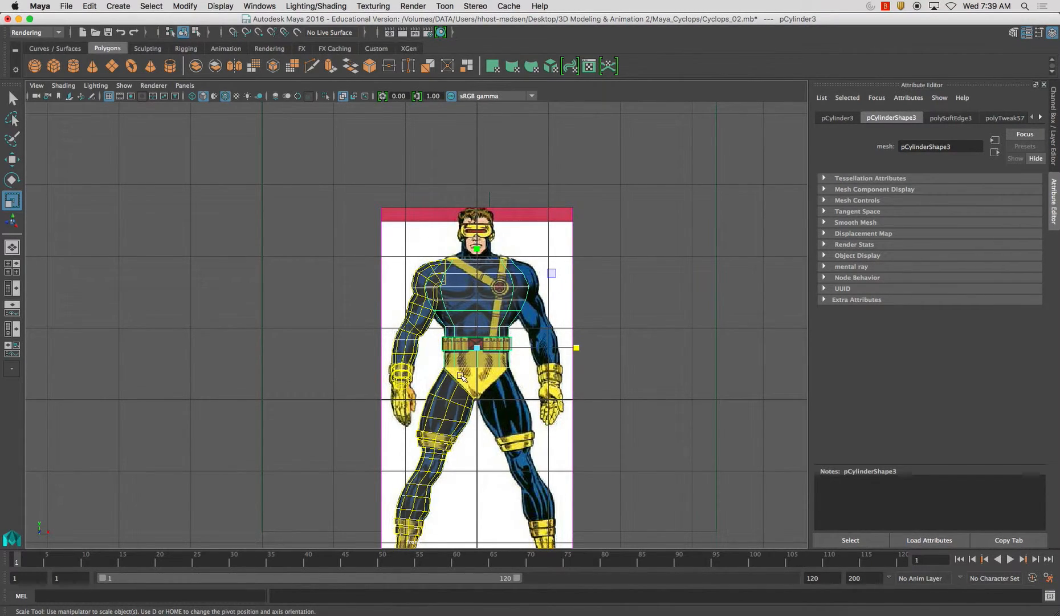
alt+right_drag(478, 369, 496, 417)
alt+middle_drag(444, 386, 433, 363)
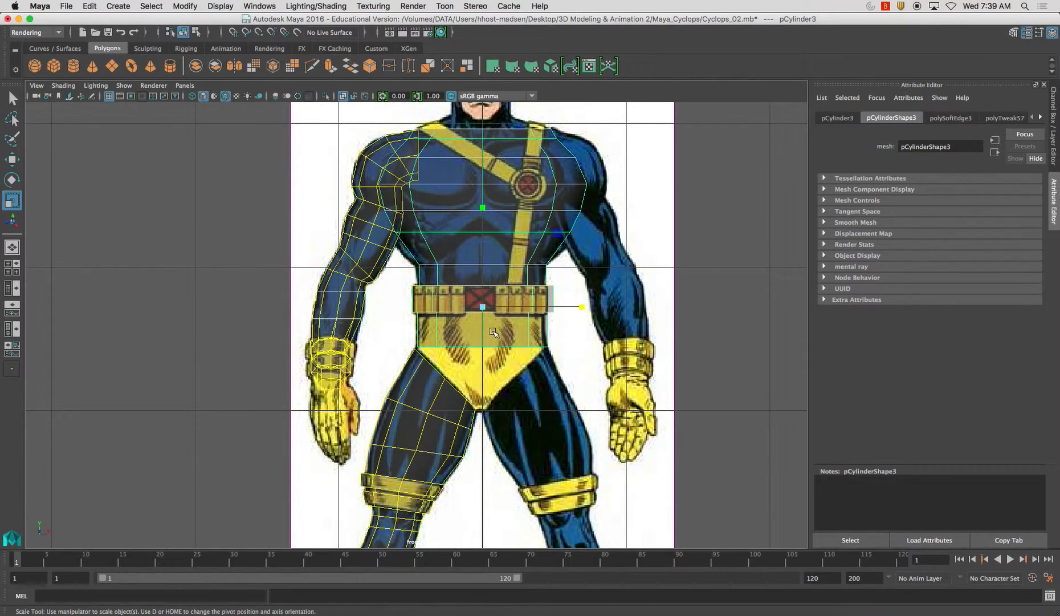
scroll(489, 333, down, 5)
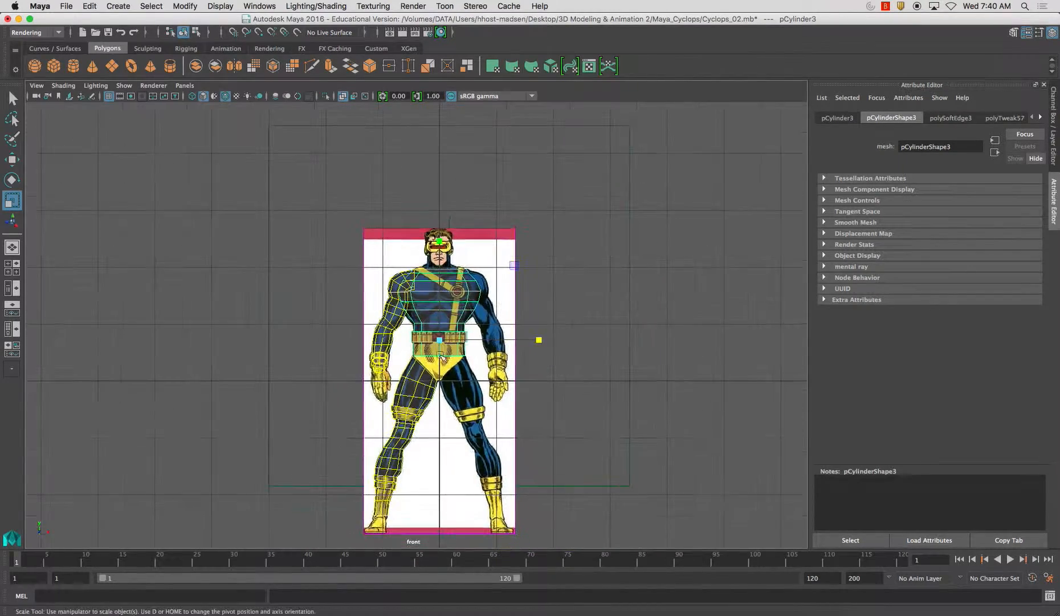
scroll(499, 349, up, 3)
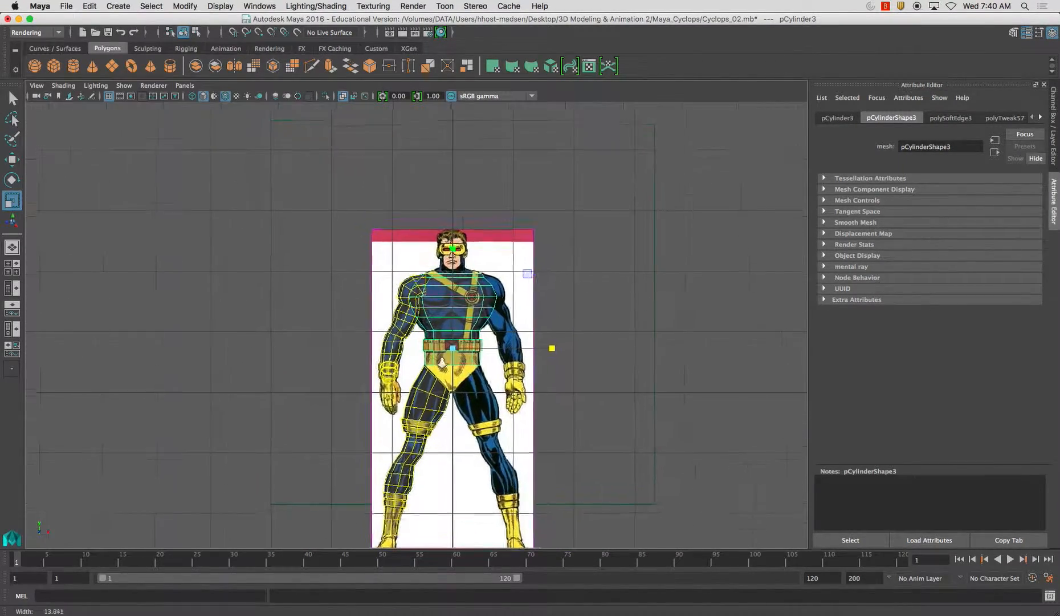
- Insert edge loops around the torso tight against the belt with the Multi-Cut tool in the perspective view
key(space)
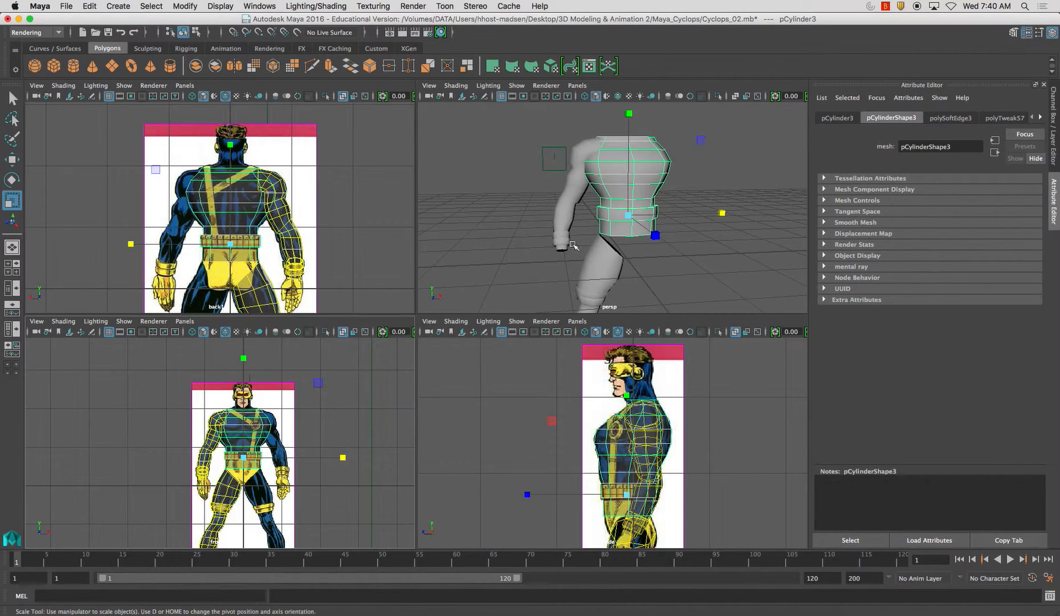
key(space)
alt+drag(530, 266, 485, 278)
click(552, 291)
alt+drag(552, 291, 569, 267)
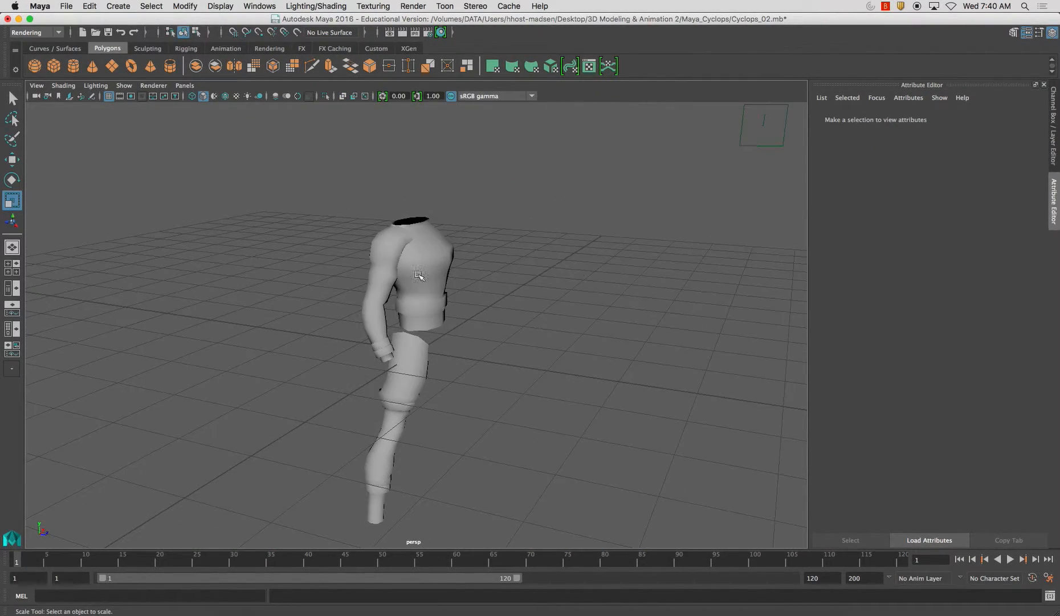
click(425, 319)
scroll(481, 303, up, 5)
alt+drag(436, 283, 430, 288)
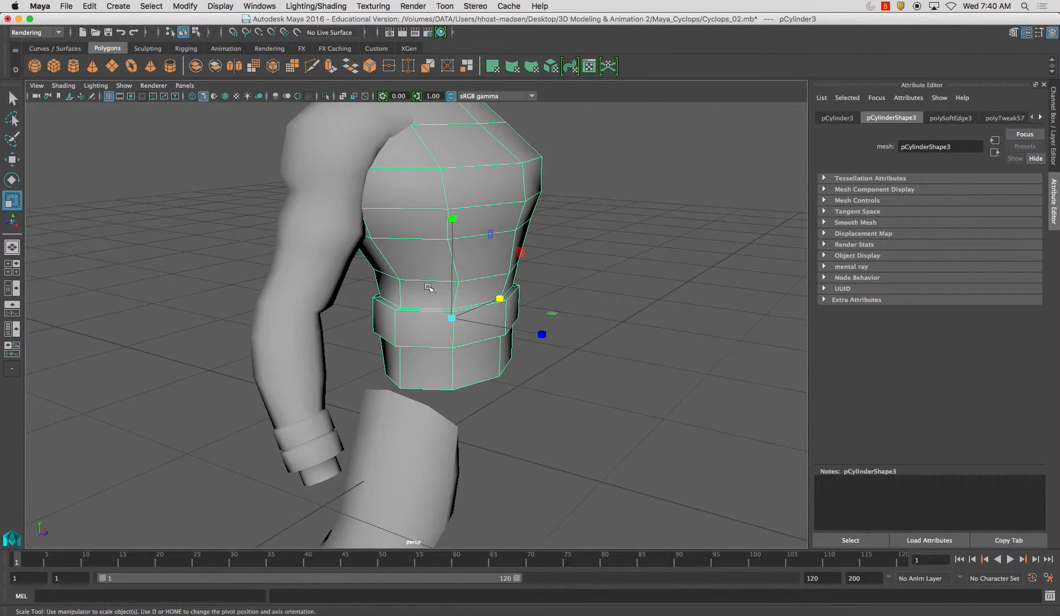
right_click(423, 301)
click(422, 270)
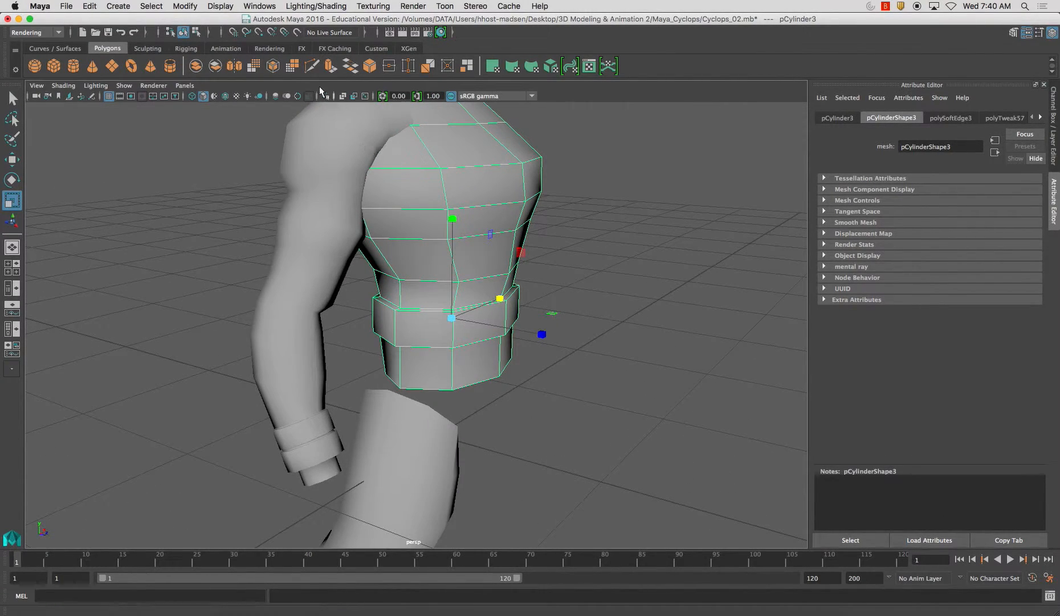
click(312, 65)
click(359, 208)
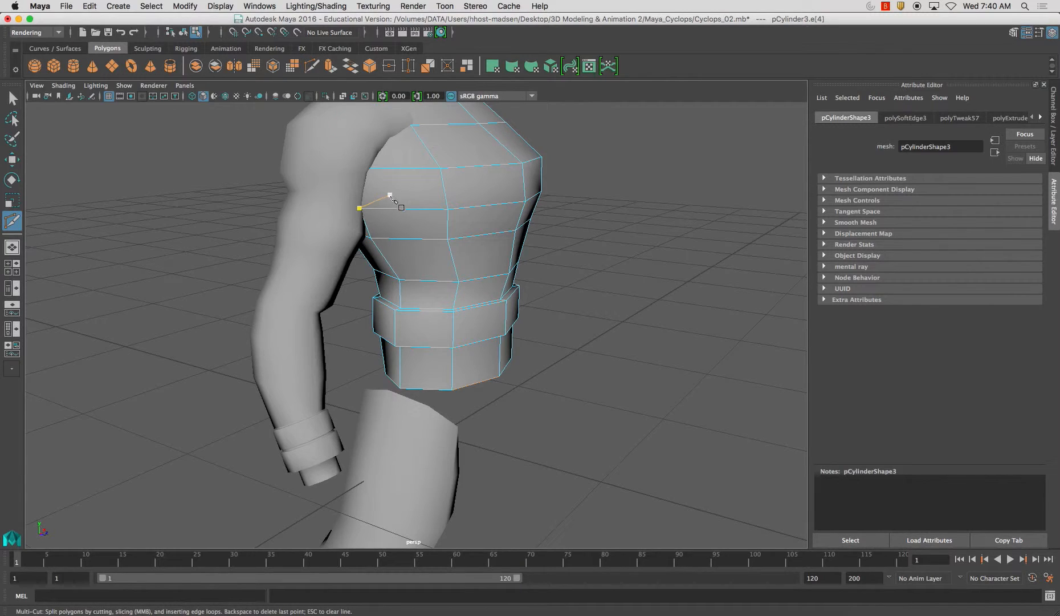
ctrl+click(454, 306)
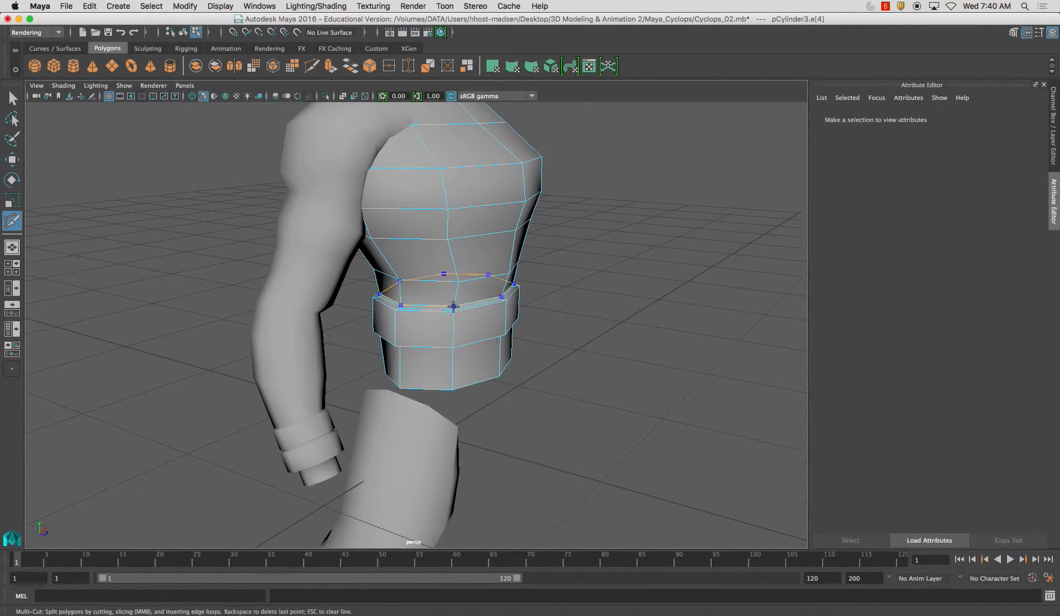
alt+drag(466, 354, 206, 223)
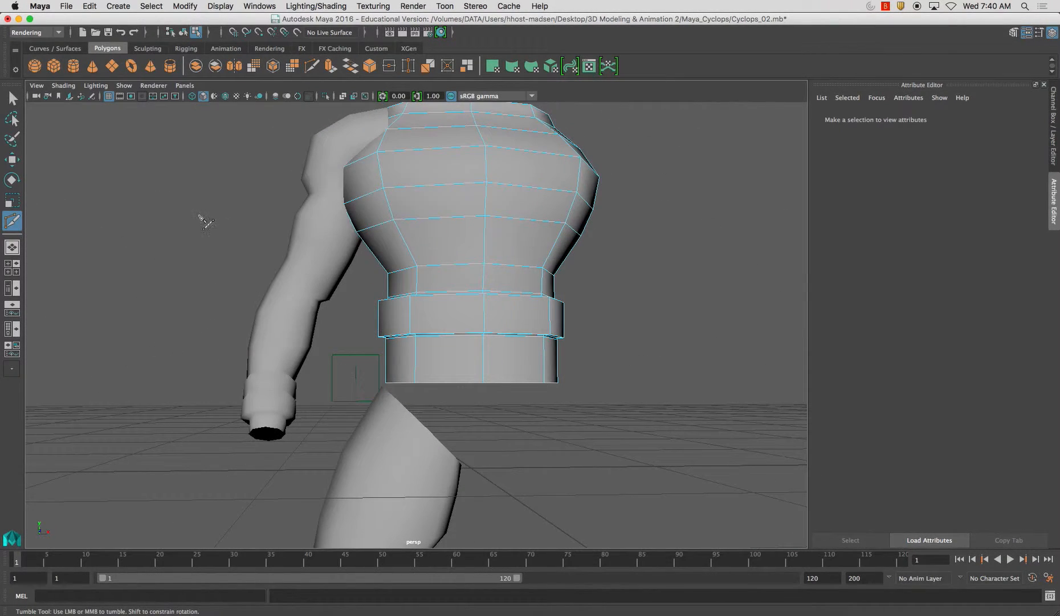
- Return the torso to object mode and soften its edges
click(12, 98)
right_drag(436, 247, 540, 261)
click(478, 238)
key(w)
click(625, 278)
alt+drag(625, 278, 506, 360)
click(494, 335)
click(589, 315)
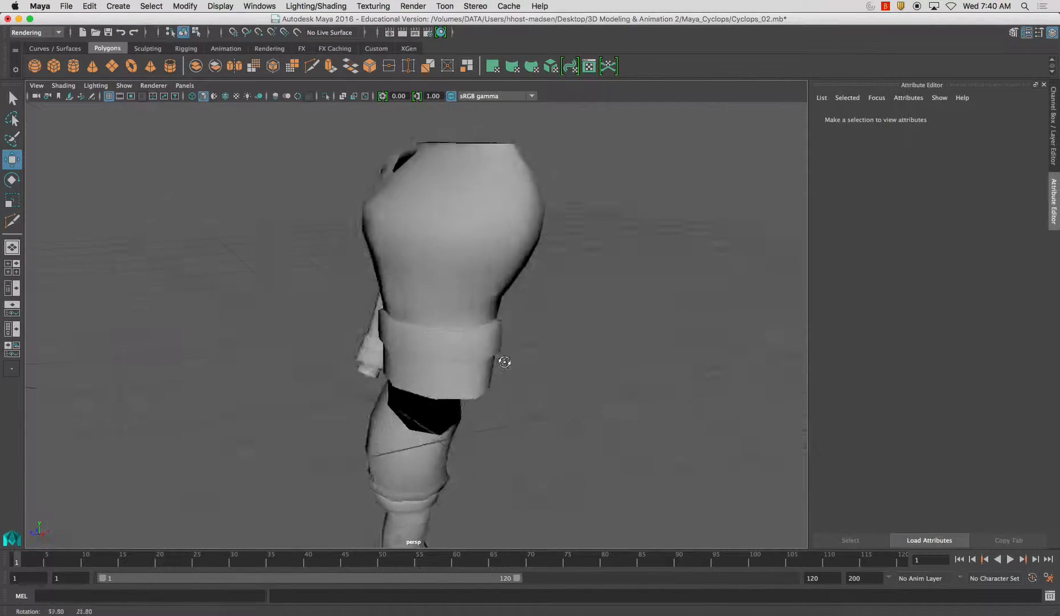
- Show the torso, arm and leg in smooth mesh preview and examine them together
alt+right_drag(506, 359, 411, 296)
alt+drag(412, 296, 442, 296)
click(470, 308)
key(3)
click(560, 321)
click(362, 233)
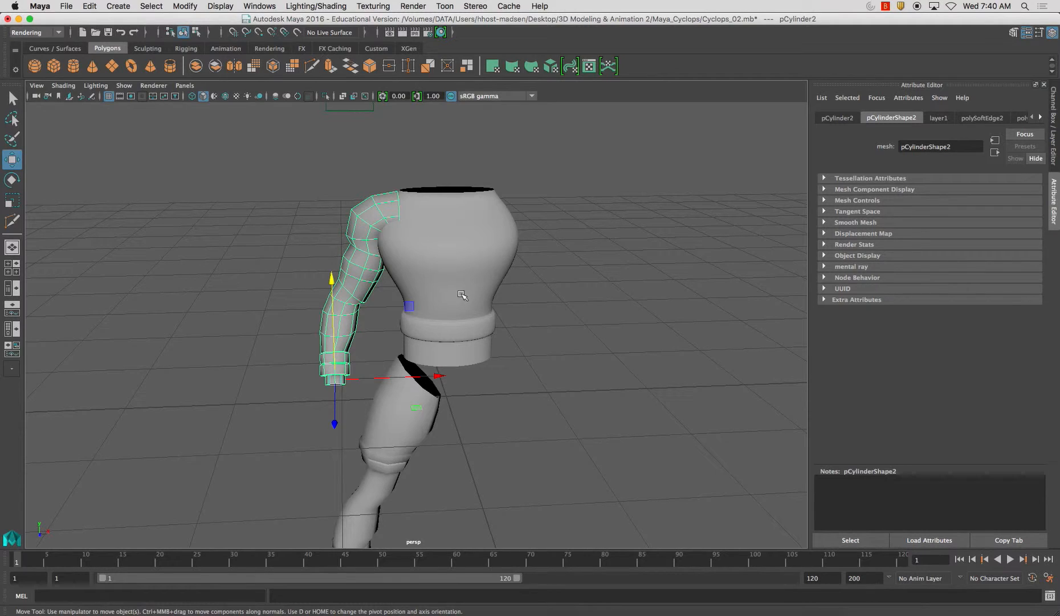
key(3)
click(547, 374)
click(393, 407)
key(3)
click(551, 393)
mouse_move(551, 393)
alt+mouse_down()
mouse_move(481, 385)
mouse_move(486, 319)
mouse_move(547, 379)
alt+mouse_up()
click(422, 306)
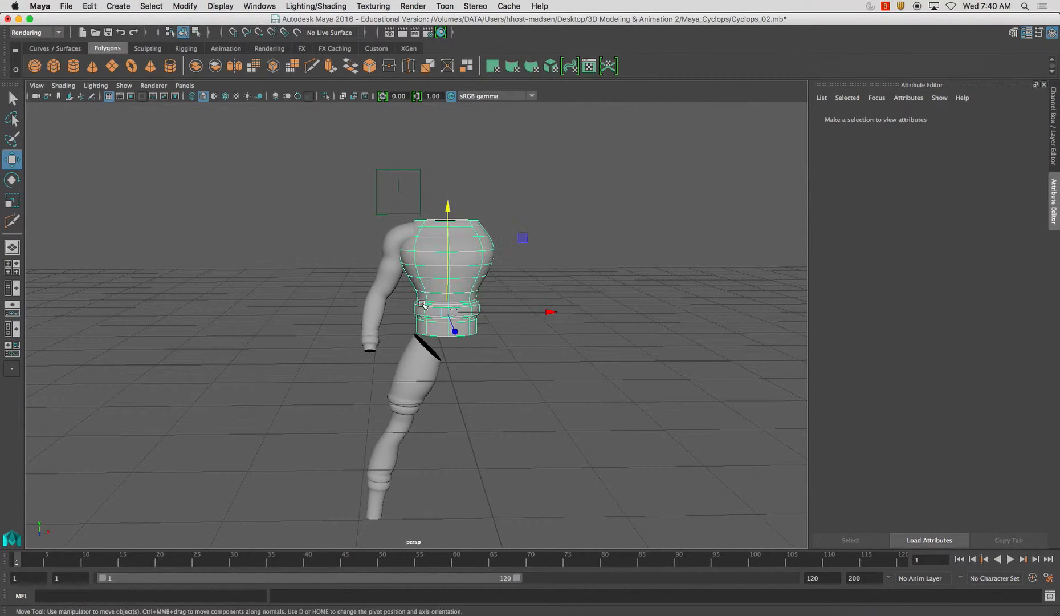
alt+drag(494, 327, 371, 279)
- Turn the smooth mesh preview back off for the torso, arm and leg
click(376, 285)
key(1)
key(z)
key(z)
key(z)
key(z)
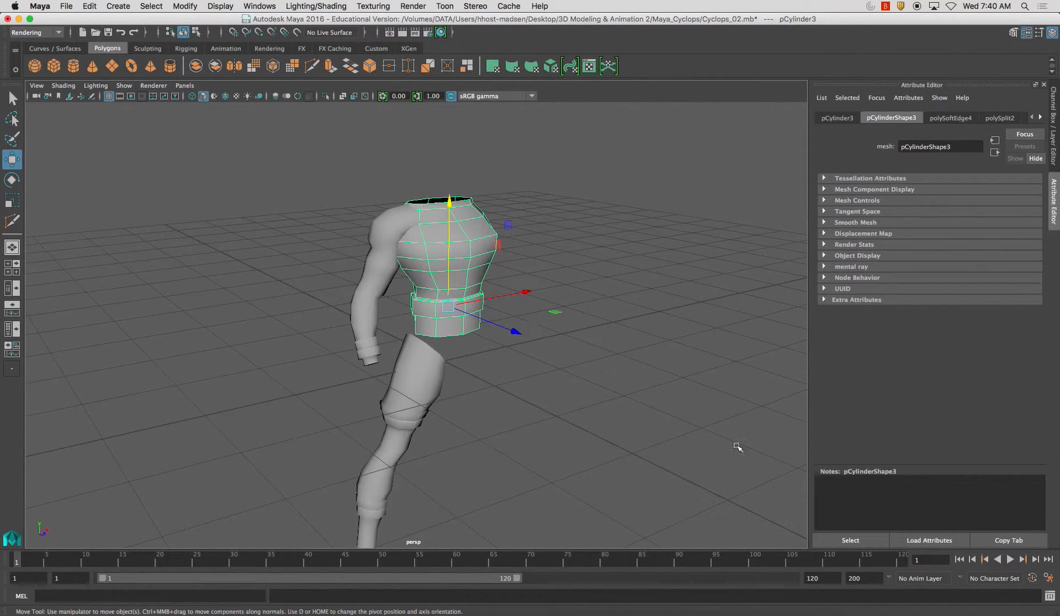
- Add the selected torso to the display layer layer1
click(1056, 155)
click(994, 390)
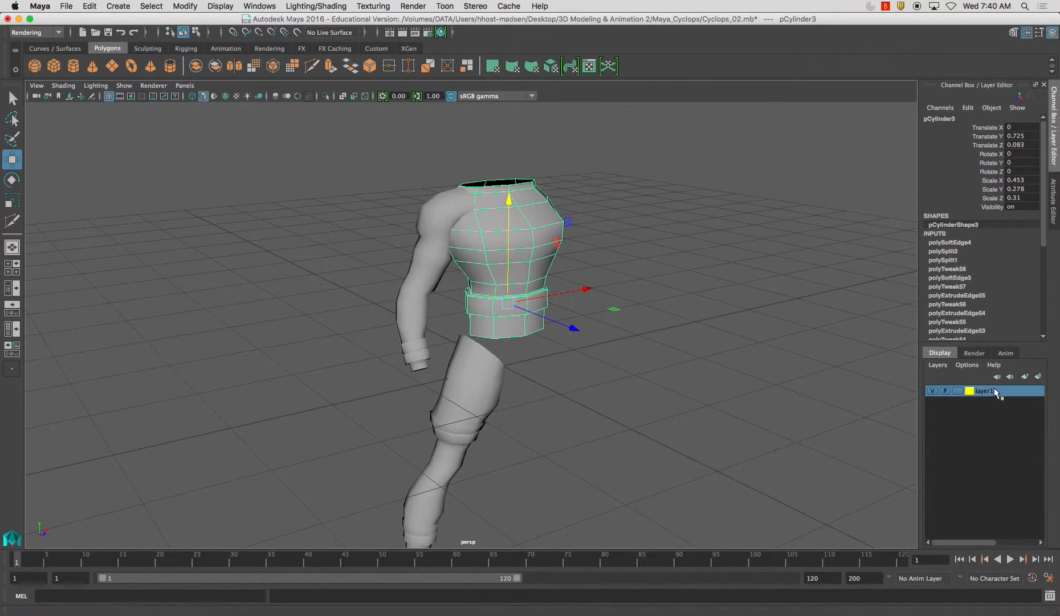
right_click(995, 392)
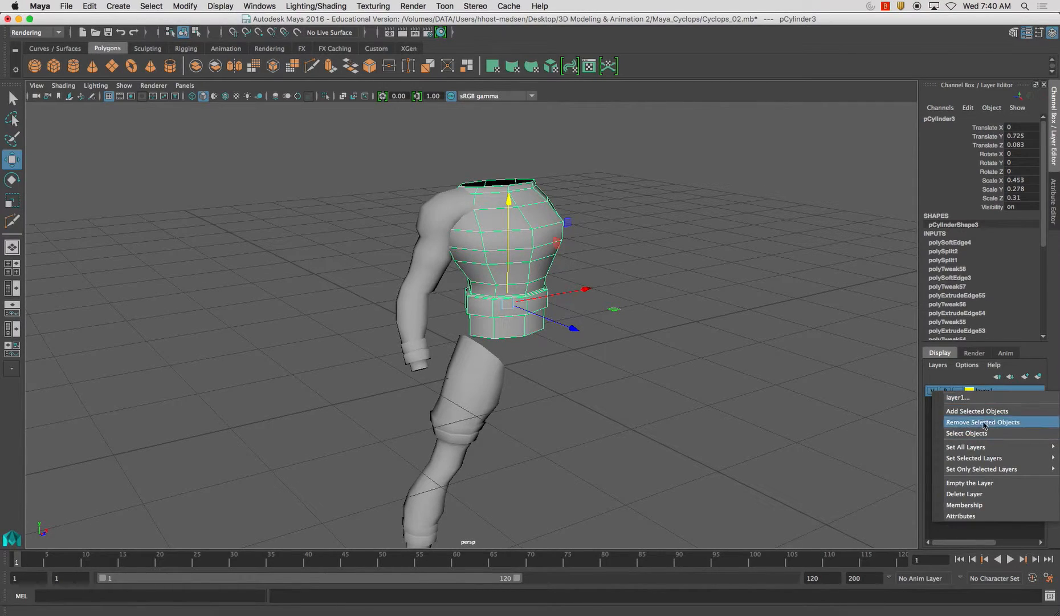
click(975, 410)
- Examine the torso, arm and leg together from several angles, including the open area at the hips
alt+drag(733, 371, 578, 340)
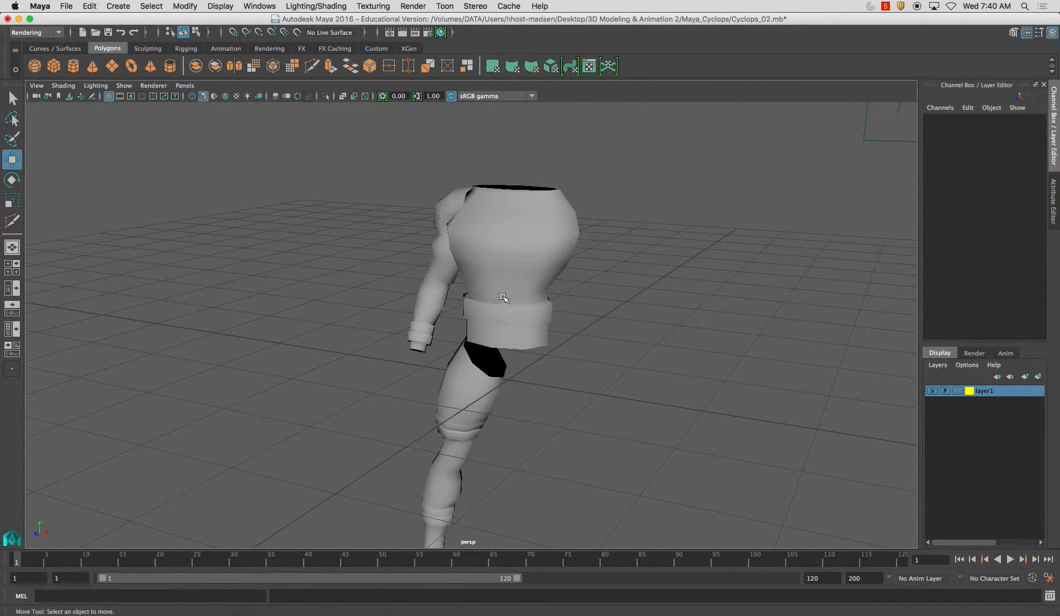
alt+drag(427, 282, 469, 274)
alt+drag(508, 350, 500, 312)
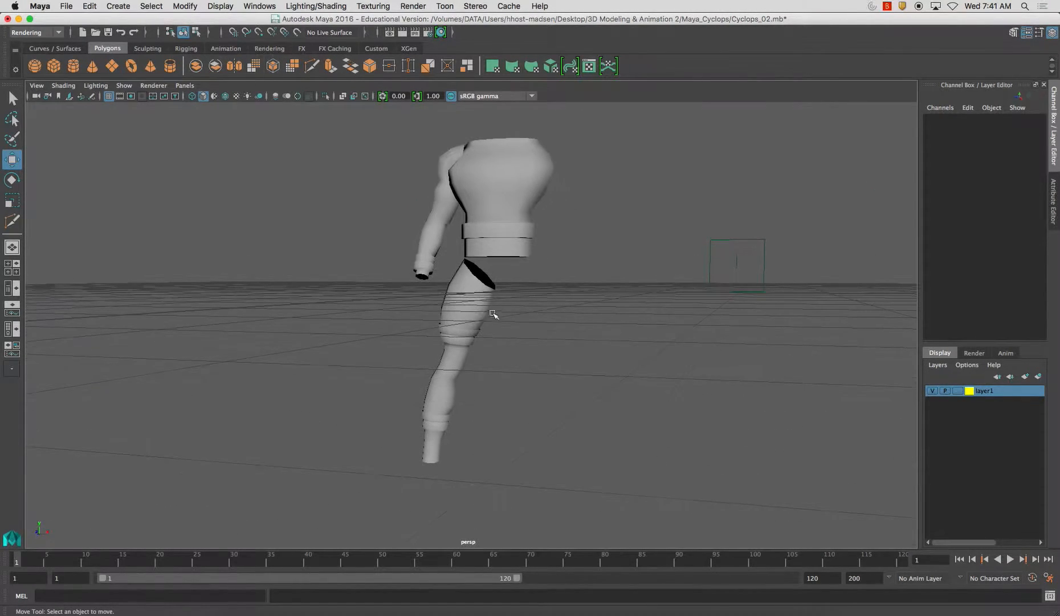
alt+drag(534, 354, 511, 372)
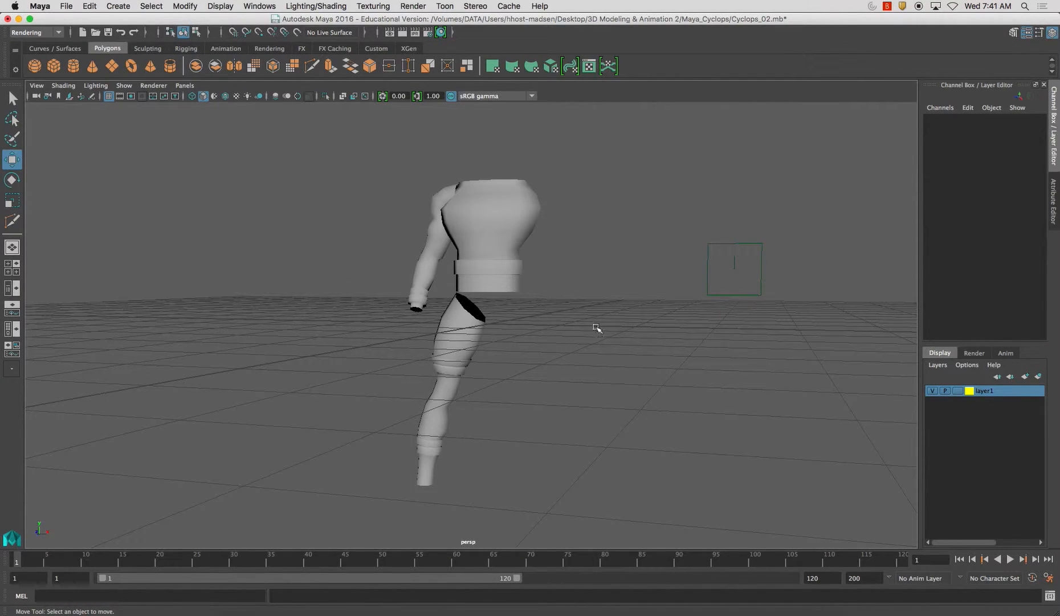
alt+drag(551, 310, 538, 236)
alt+drag(506, 151, 584, 236)
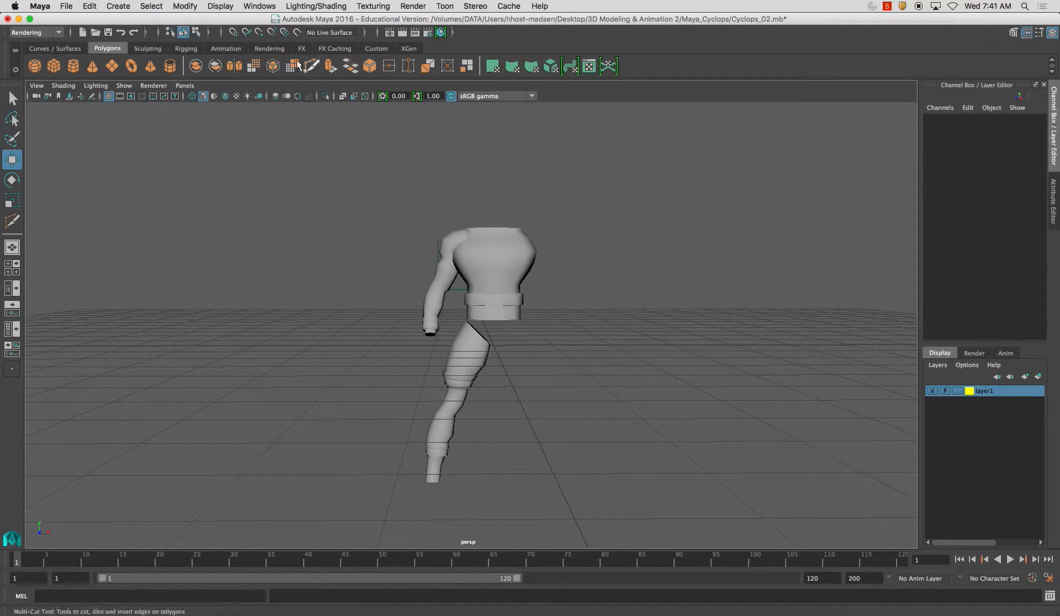